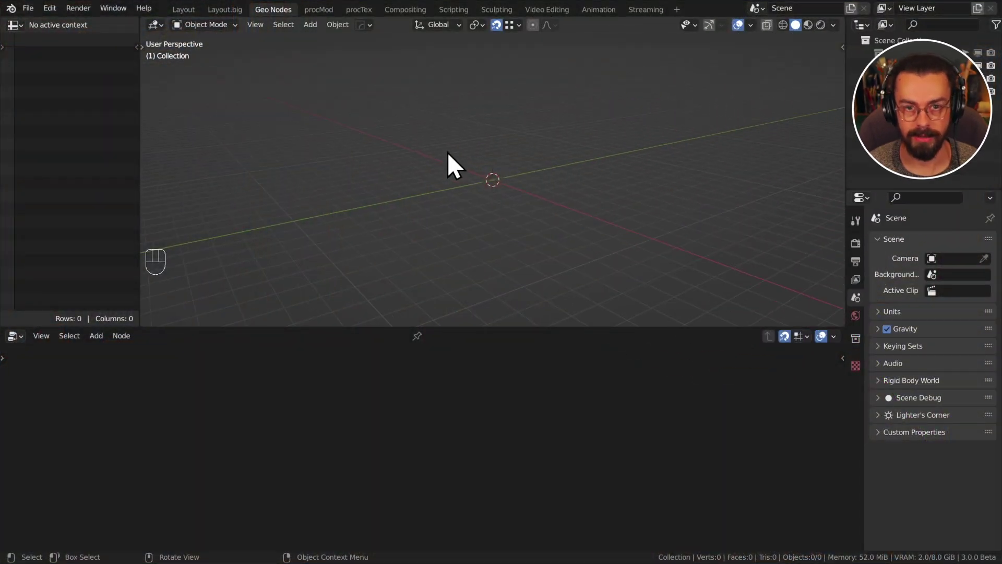
Add a mesh plane, scale it up about 7.4 times, and apply its scale.
{"action": "middle_click_drag", "start_coordinate": [447, 152], "coordinate": [540, 178]}
{"action": "key", "text": "shift+a"}
{"action": "mouse_move", "coordinate": [521, 168]}
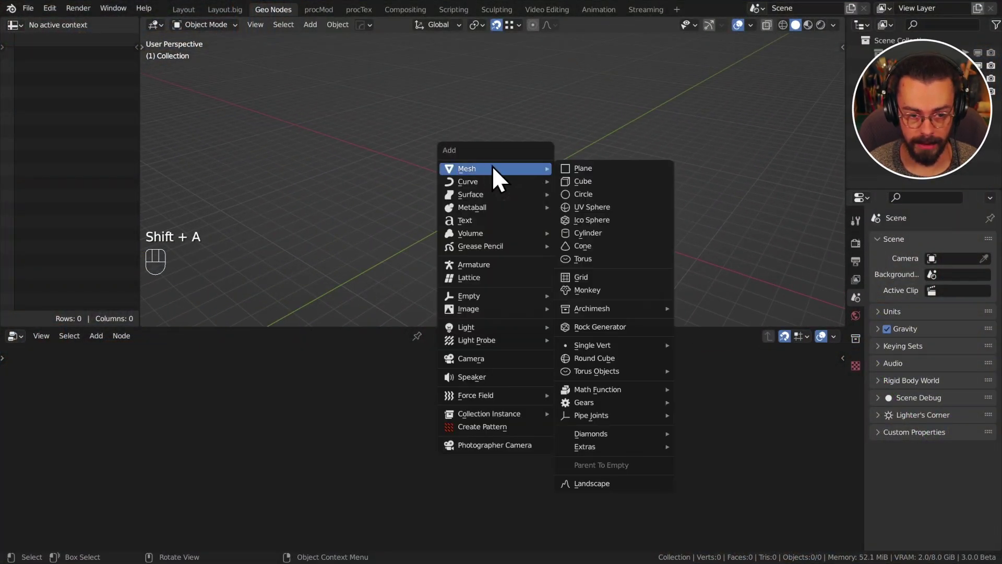
{"action": "left_click", "coordinate": [588, 167]}
{"action": "key", "text": "s"}
{"action": "left_click", "coordinate": [630, 211]}
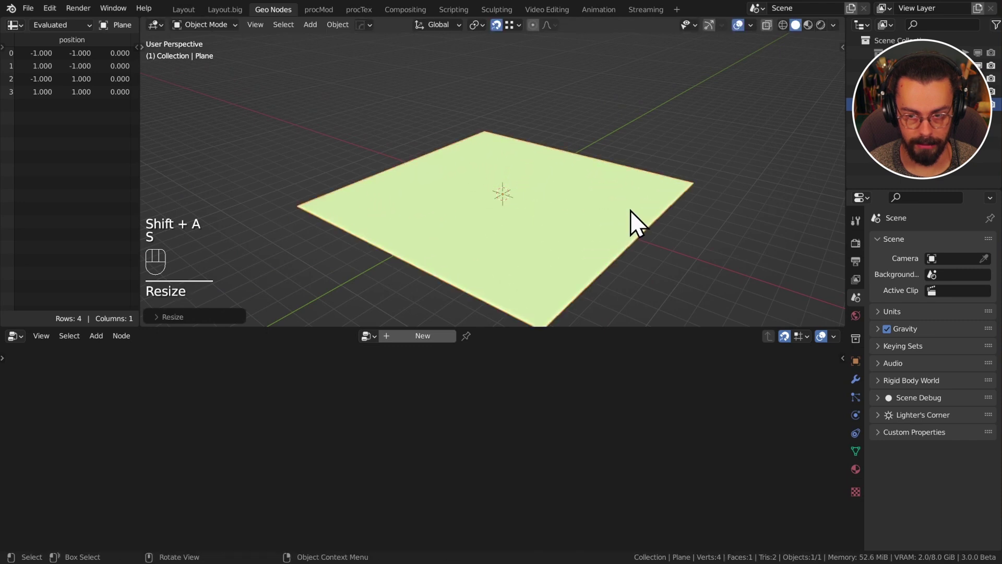
{"action": "key", "text": "ctrl+a"}
{"action": "left_click", "coordinate": [622, 241]}
{"action": "middle_click_drag", "start_coordinate": [622, 242], "coordinate": [598, 234]}
Subdivide the whole plane in Edit Mode with 10 cuts.
{"action": "key", "text": "Tab"}
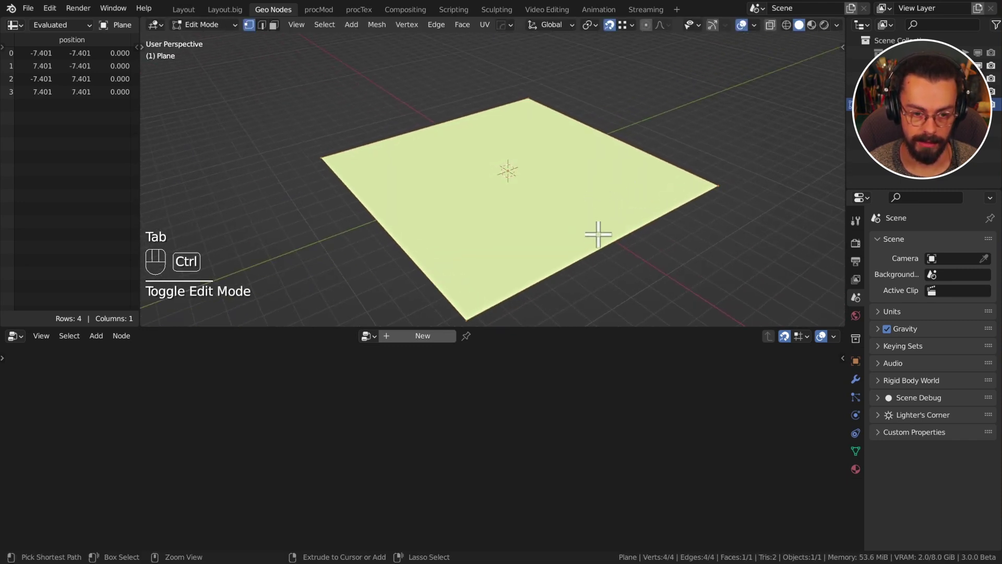
{"action": "key", "text": "ctrl+e"}
{"action": "left_click", "coordinate": [528, 290]}
{"action": "left_click", "coordinate": [208, 316]}
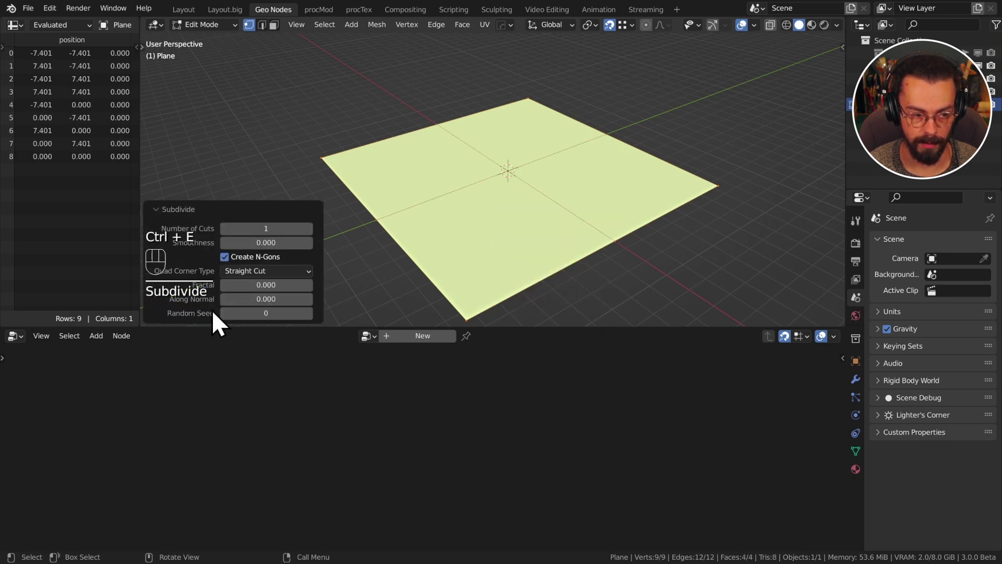
{"action": "key", "text": "ctrl+r"}
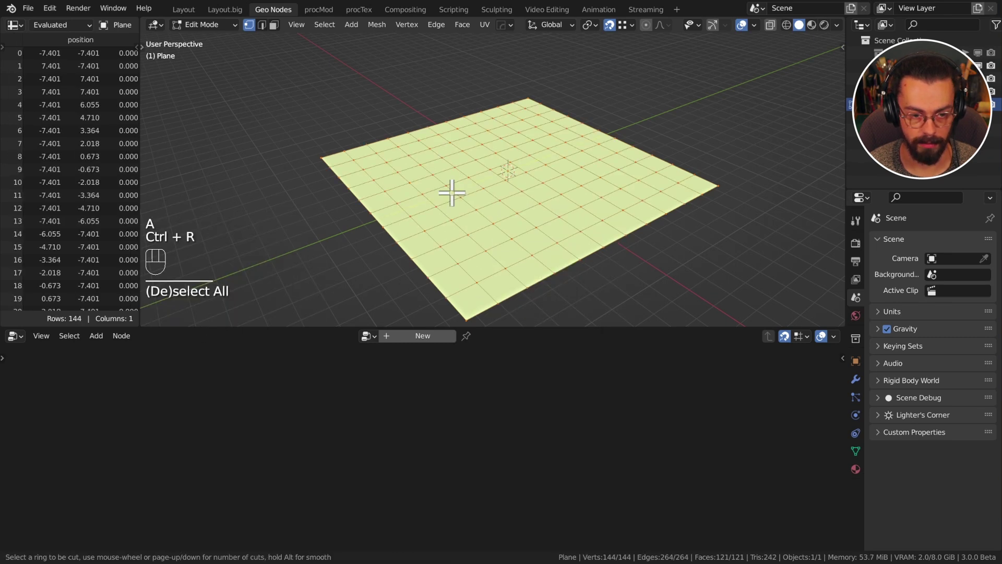
{"action": "right_click", "coordinate": [452, 193]}
Subdivide the plane's mesh again with 3 cuts and return to Object Mode.
{"action": "key", "text": "ctrl+e"}
{"action": "left_click", "coordinate": [452, 193]}
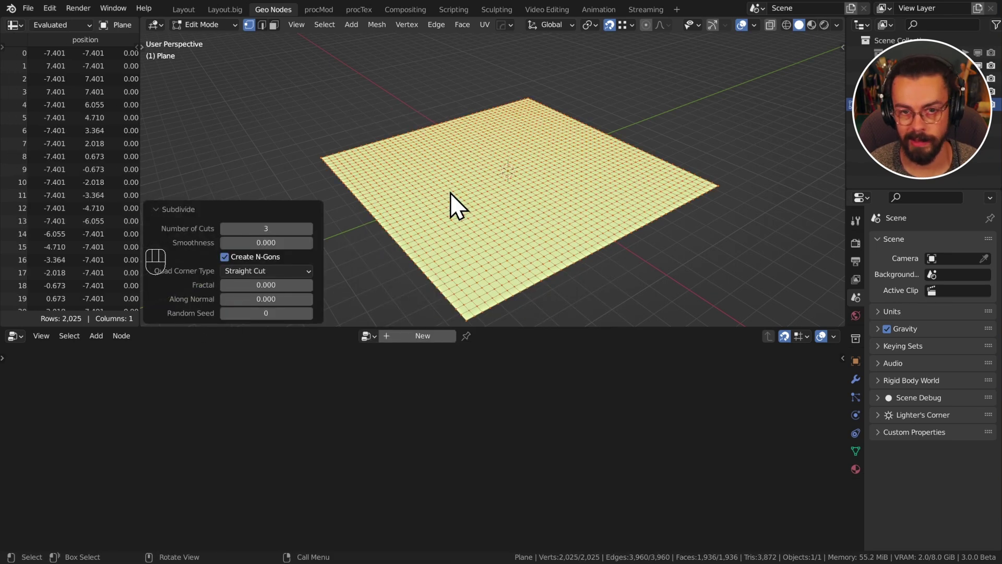
{"action": "left_click", "coordinate": [164, 209]}
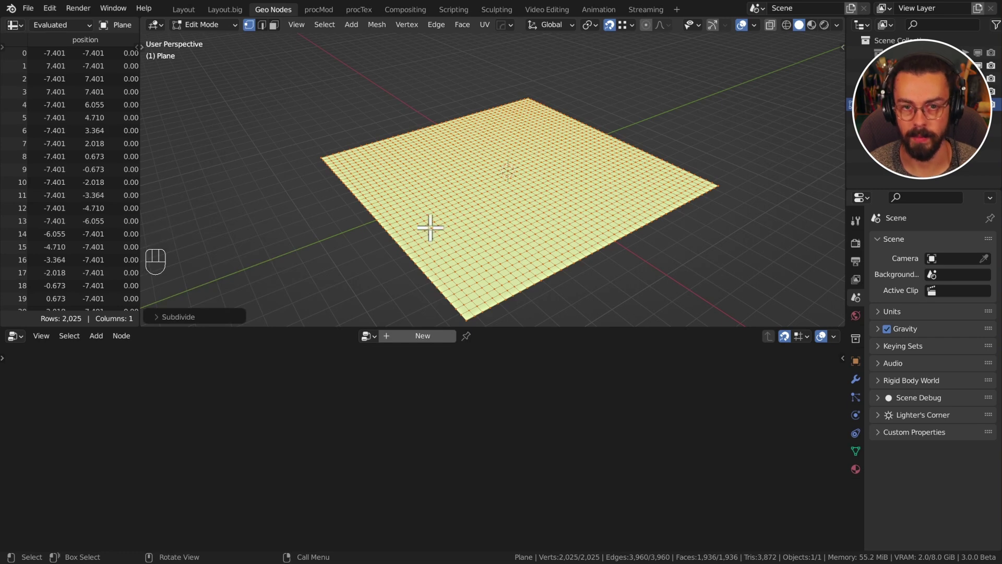
{"action": "key", "text": "Tab"}
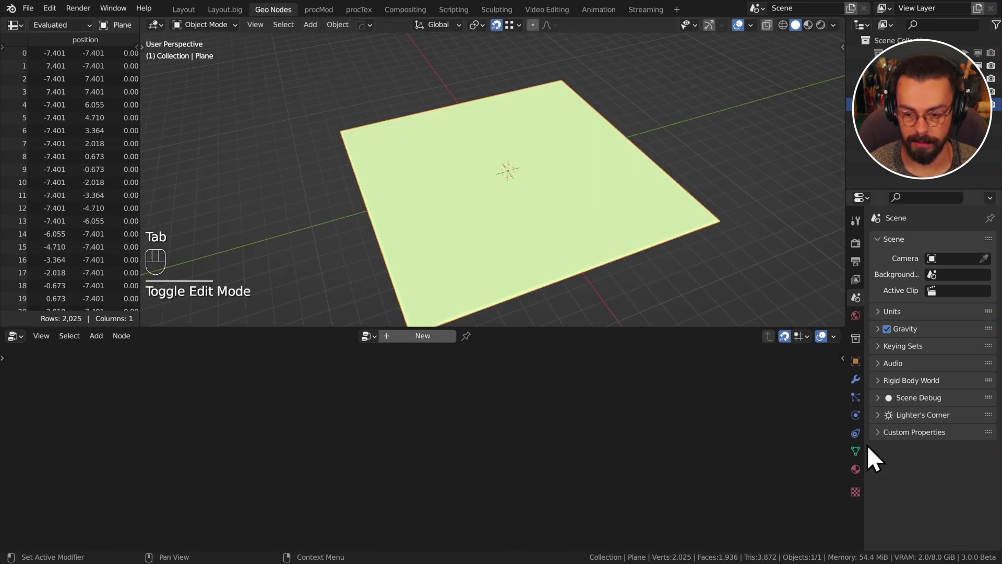
Add an empty vertex group to the plane and create a new Geometry Nodes modifier on it.
{"action": "left_click", "coordinate": [856, 452]}
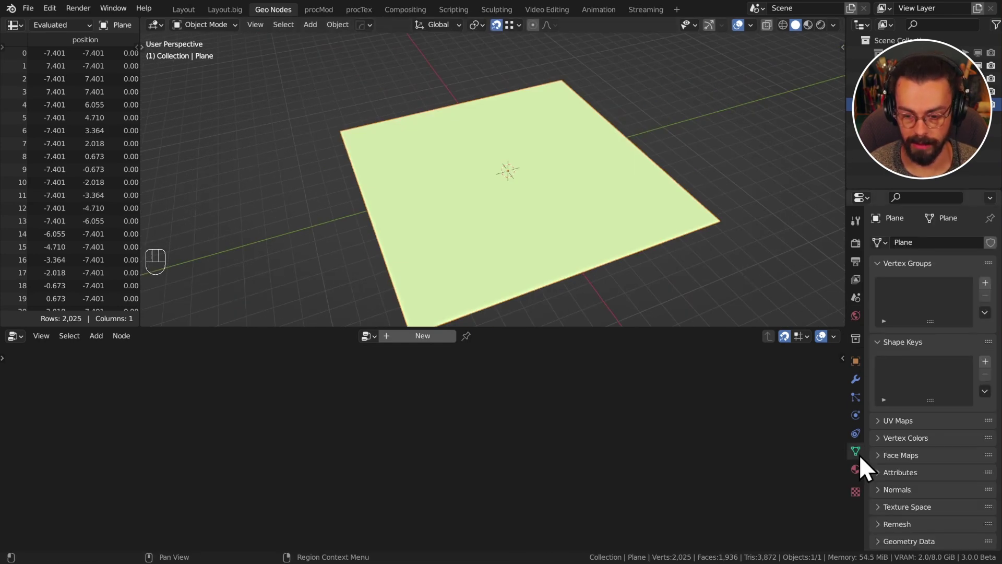
{"action": "left_click", "coordinate": [986, 283]}
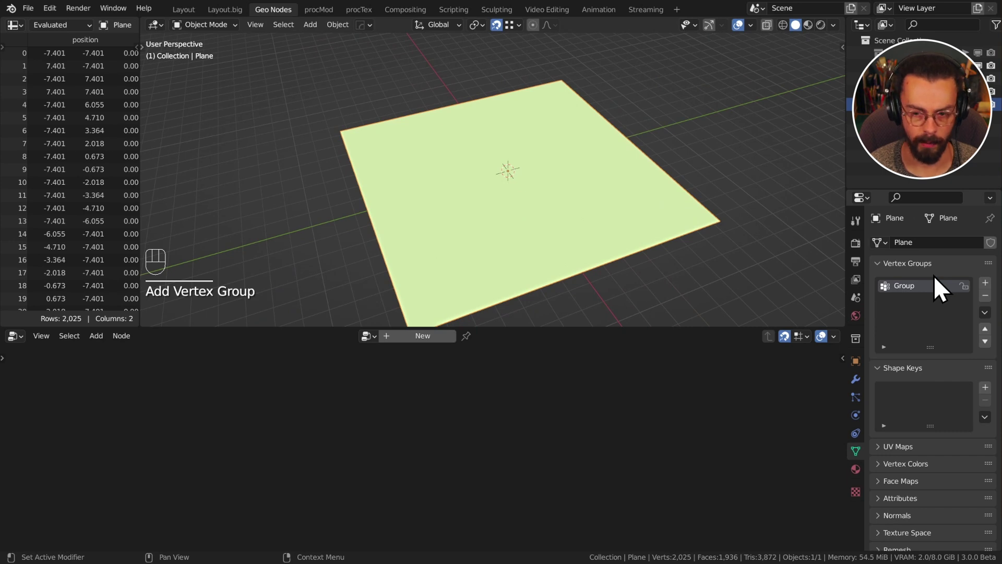
{"action": "left_click", "coordinate": [856, 379]}
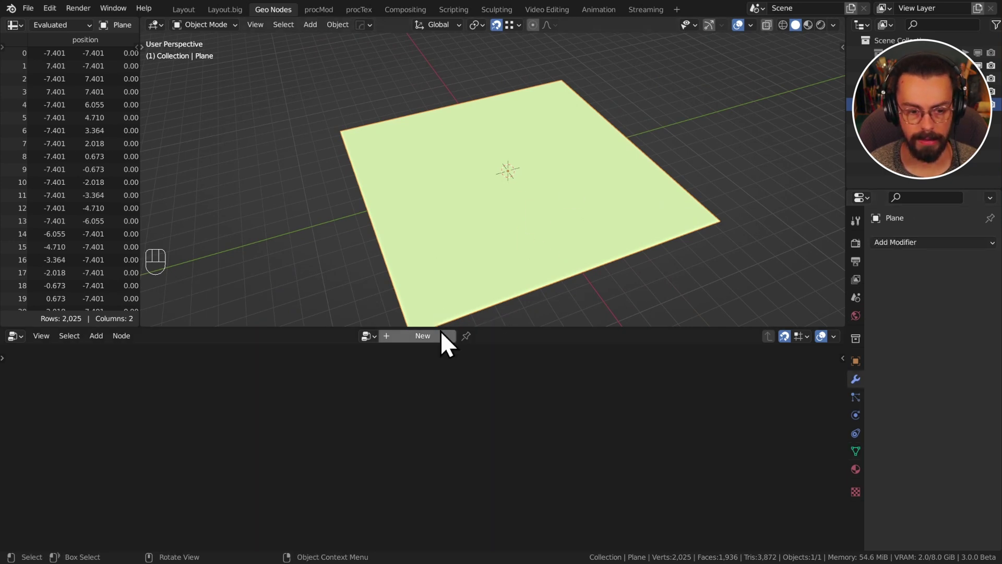
{"action": "left_click", "coordinate": [426, 337]}
{"action": "middle_click_drag", "start_coordinate": [535, 243], "coordinate": [616, 229]}
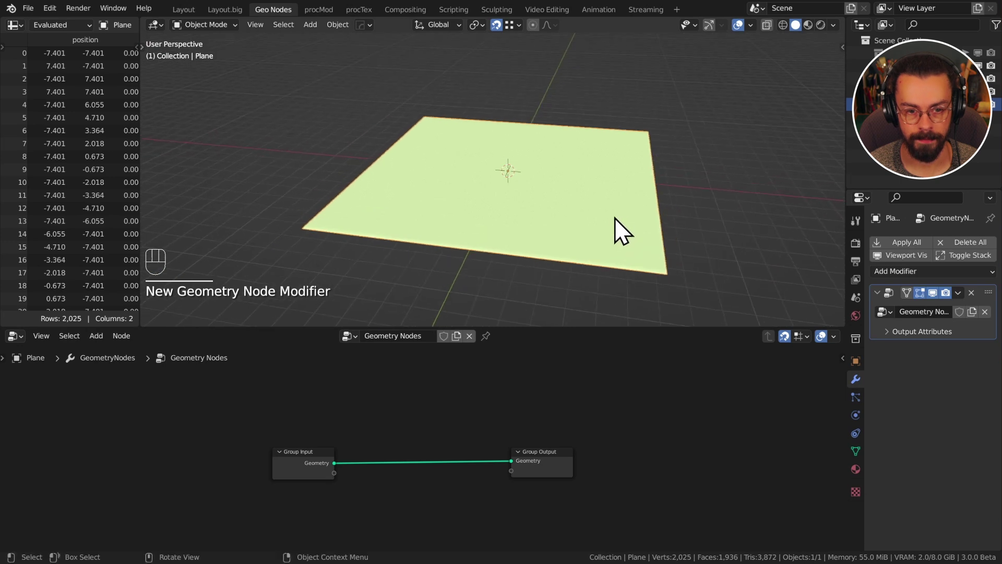
Move the Group Input and Group Output nodes apart and insert a Distribute Points on Faces node on their link.
{"action": "left_click_drag", "start_coordinate": [547, 450], "coordinate": [602, 441]}
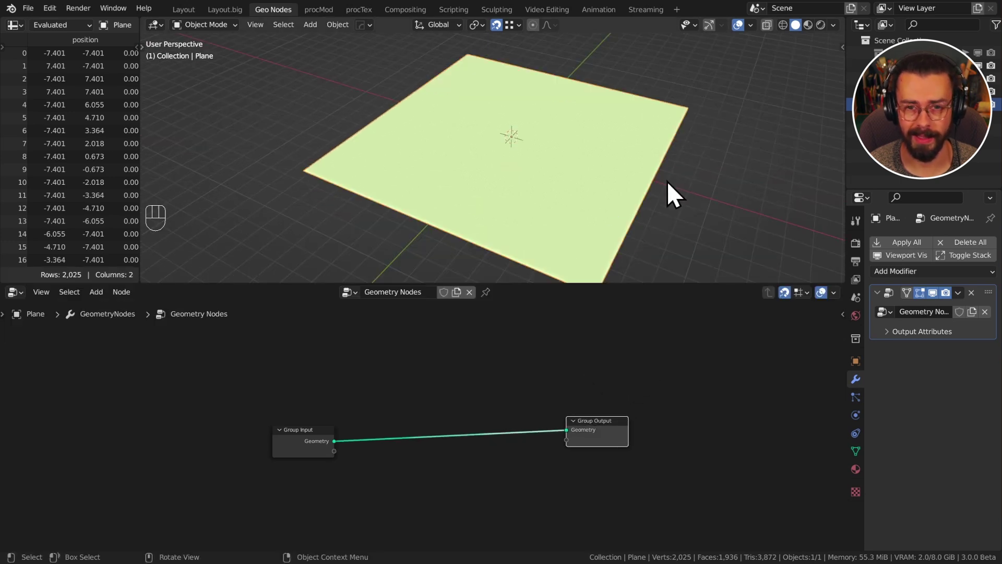
{"action": "middle_click_drag", "start_coordinate": [667, 181], "coordinate": [678, 174]}
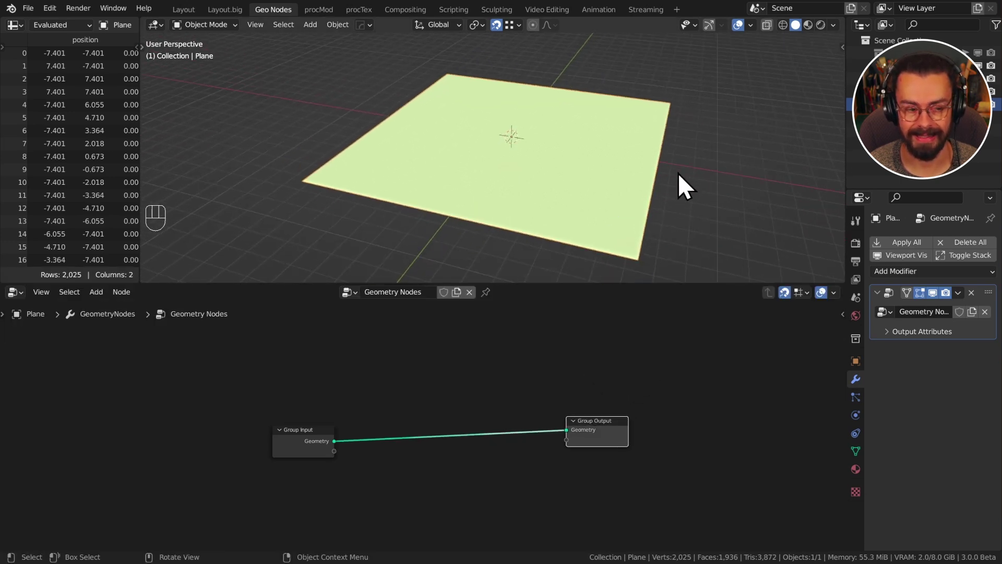
{"action": "scroll", "coordinate": [505, 376], "scroll_direction": "up", "scroll_amount": 2}
{"action": "middle_click_drag", "start_coordinate": [500, 433], "coordinate": [510, 411]}
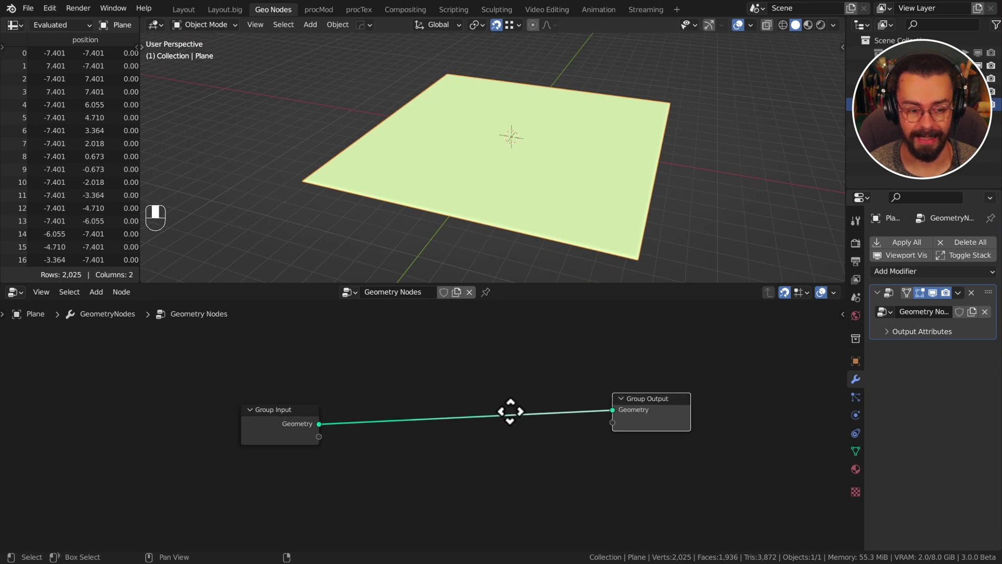
{"action": "left_click_drag", "start_coordinate": [282, 419], "coordinate": [199, 408]}
{"action": "key", "text": "shift+a"}
{"action": "mouse_move", "coordinate": [393, 394]}
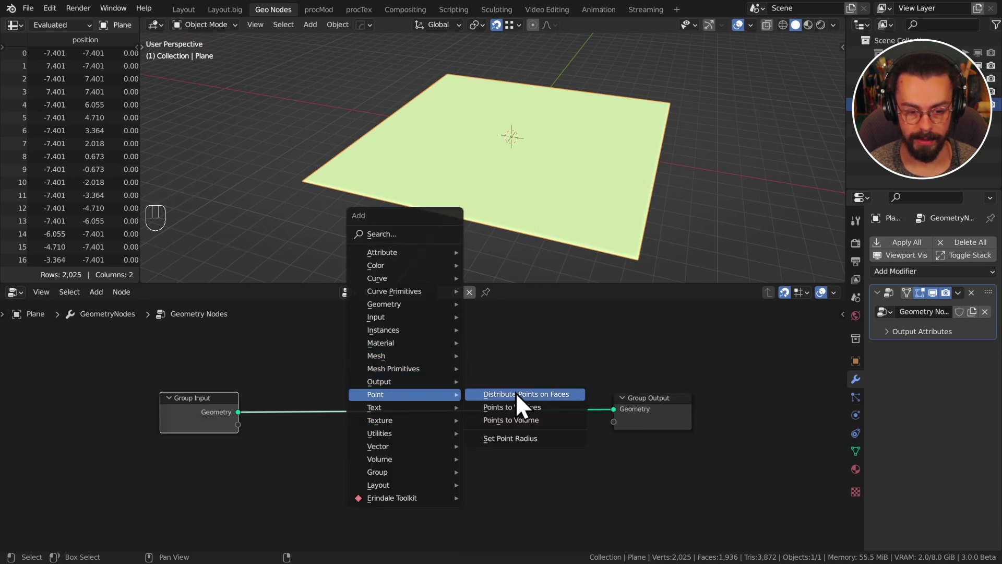
{"action": "left_click", "coordinate": [515, 393]}
{"action": "left_click", "coordinate": [312, 388]}
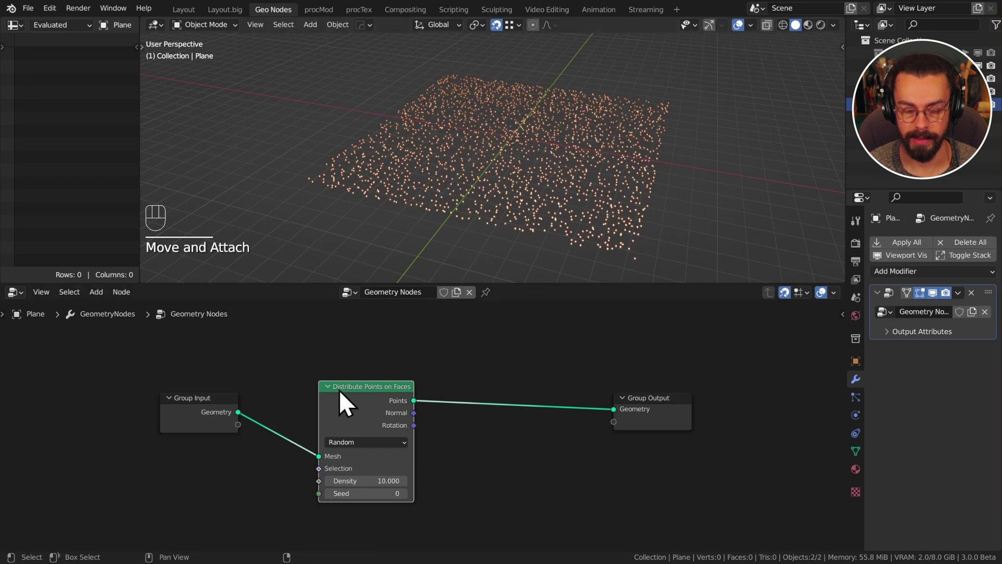
{"action": "left_click_drag", "start_coordinate": [340, 392], "coordinate": [334, 411]}
Insert an Instance on Points node between Distribute Points on Faces and Group Output.
{"action": "key", "text": "shift+a"}
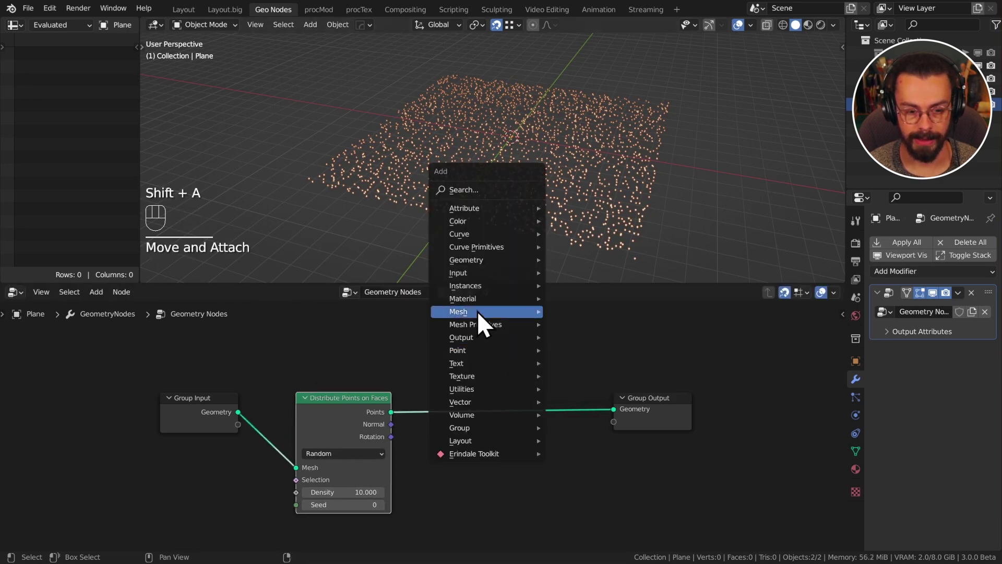
{"action": "mouse_move", "coordinate": [472, 288]}
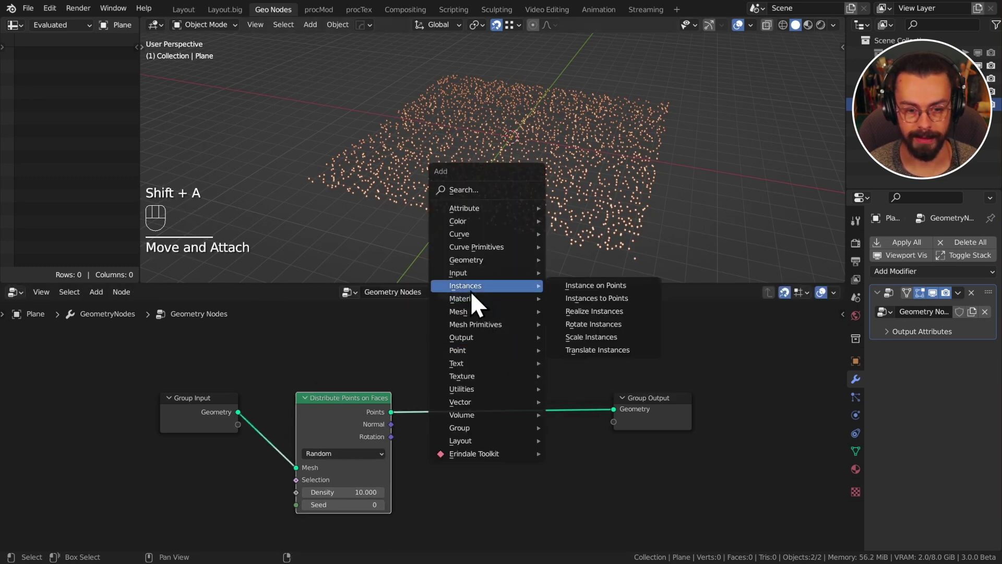
{"action": "left_click", "coordinate": [593, 284]}
{"action": "left_click", "coordinate": [617, 403]}
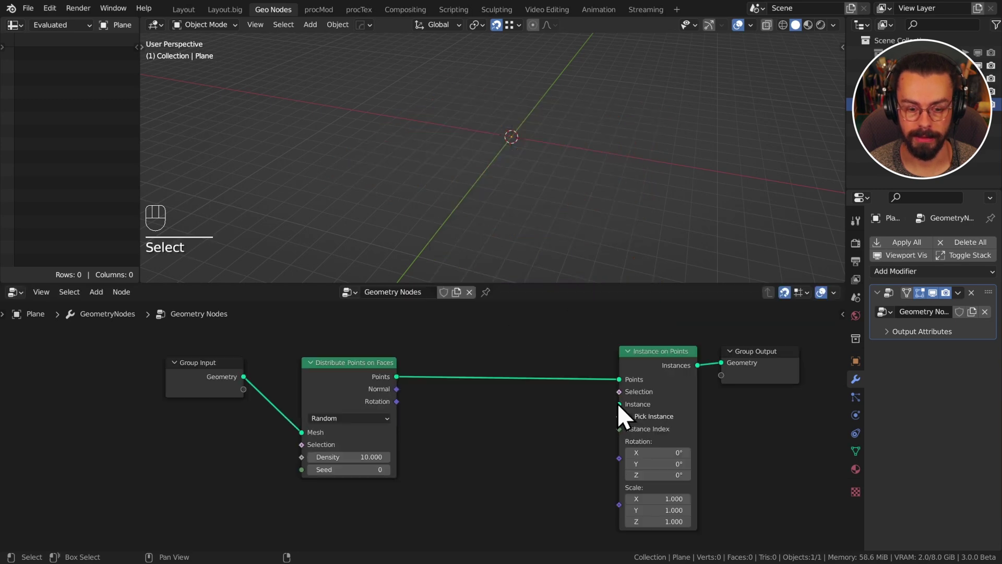
Add a Cube mesh primitive node, connect it to the Instance input, and set its size to 0.23 m on all axes.
{"action": "key", "text": "shift+a"}
{"action": "mouse_move", "coordinate": [569, 409]}
{"action": "mouse_move", "coordinate": [536, 422]}
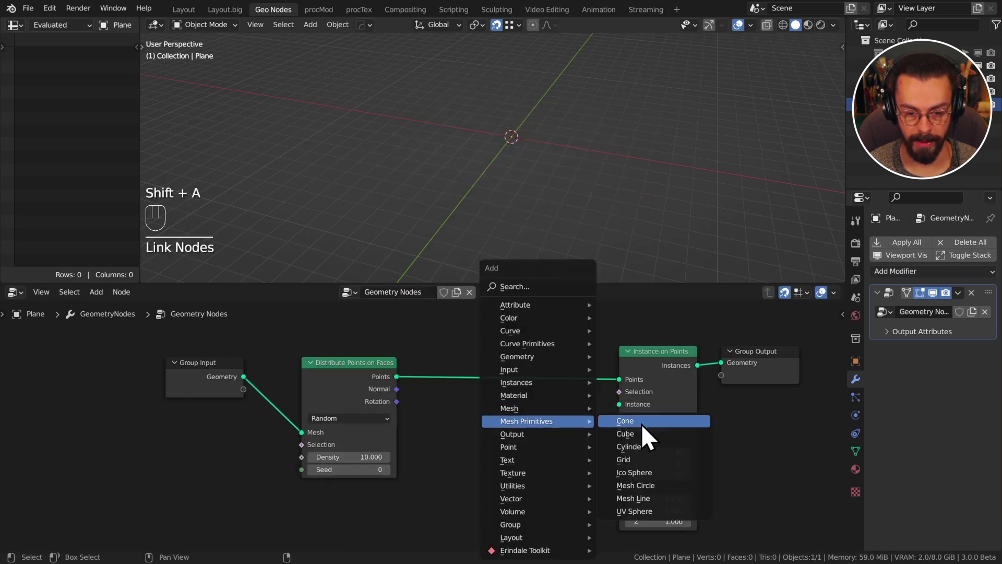
{"action": "left_click", "coordinate": [639, 434]}
{"action": "left_click", "coordinate": [620, 406]}
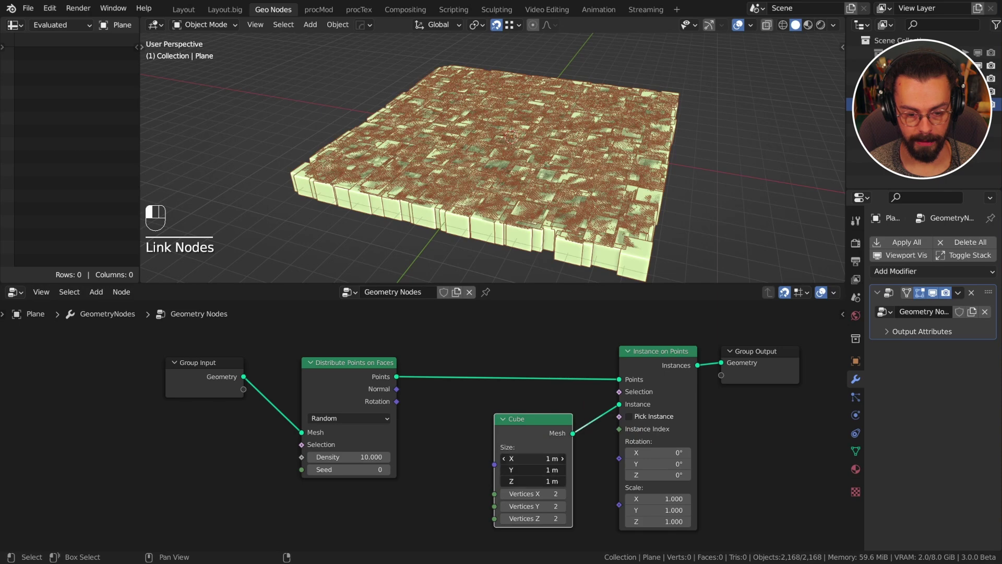
{"action": "left_click_drag", "start_coordinate": [532, 459], "coordinate": [494, 481], "text": "shift"}
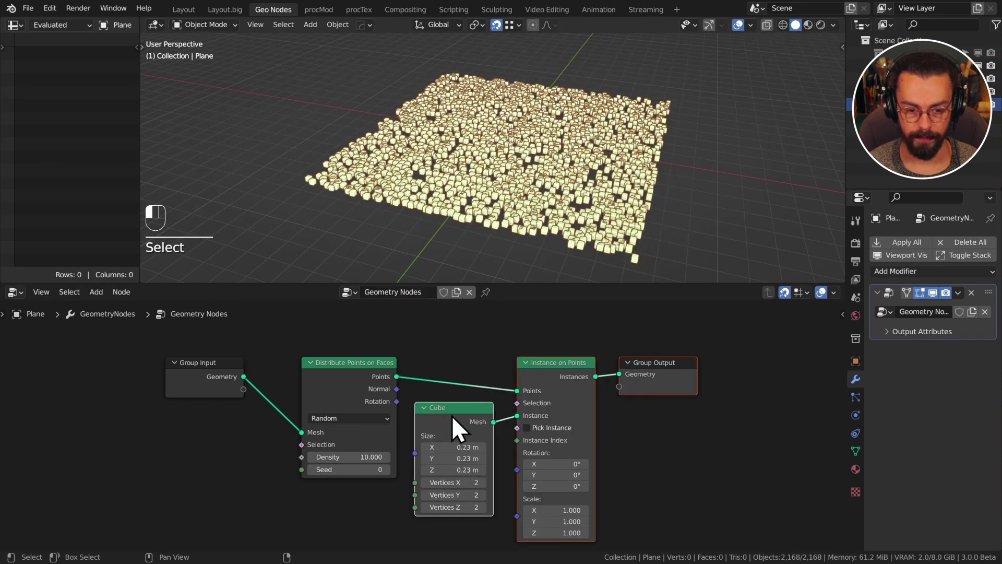
{"action": "left_click", "coordinate": [460, 365]}
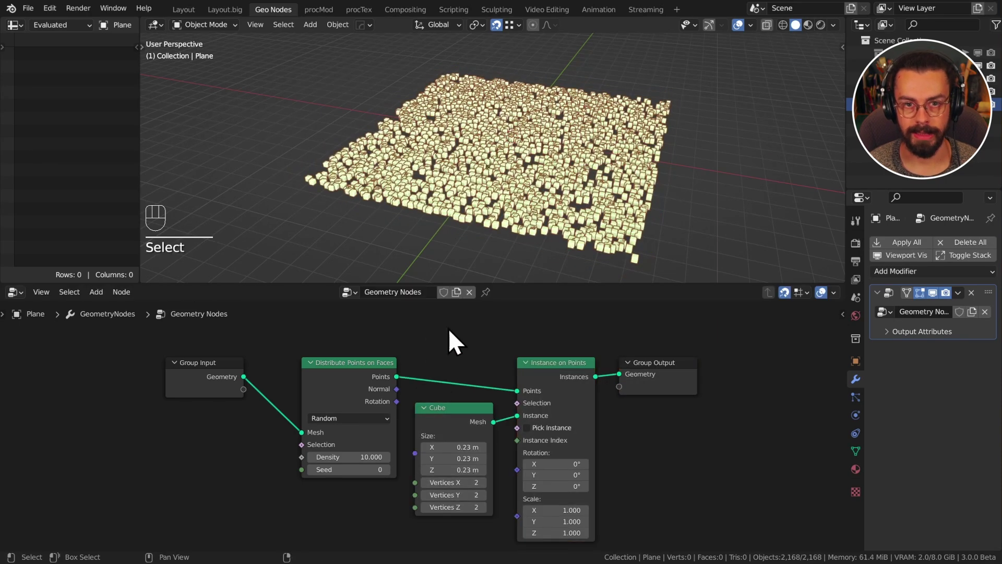
{"action": "key", "text": "shift+a"}
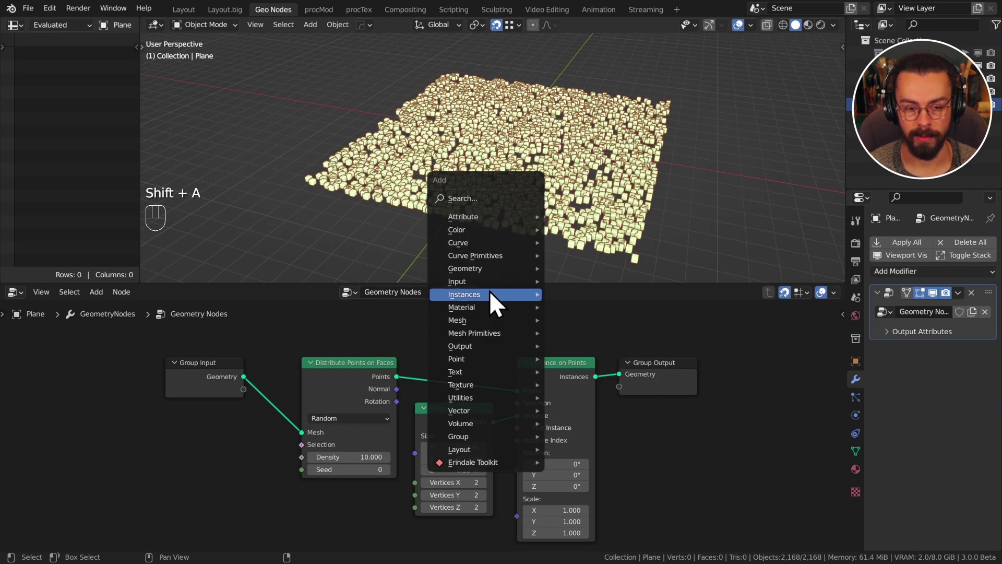
{"action": "mouse_move", "coordinate": [486, 285]}
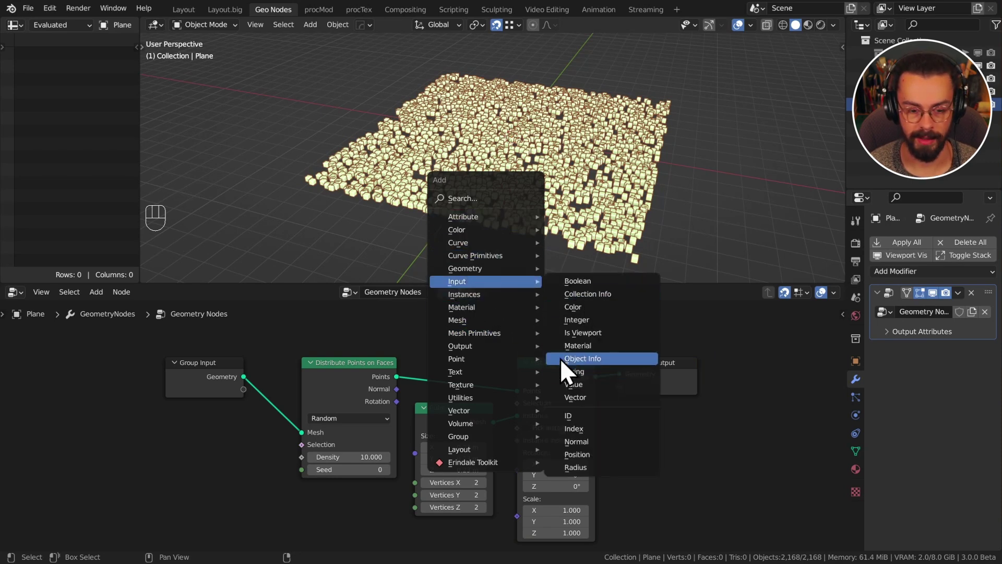
{"action": "key", "text": "Escape"}
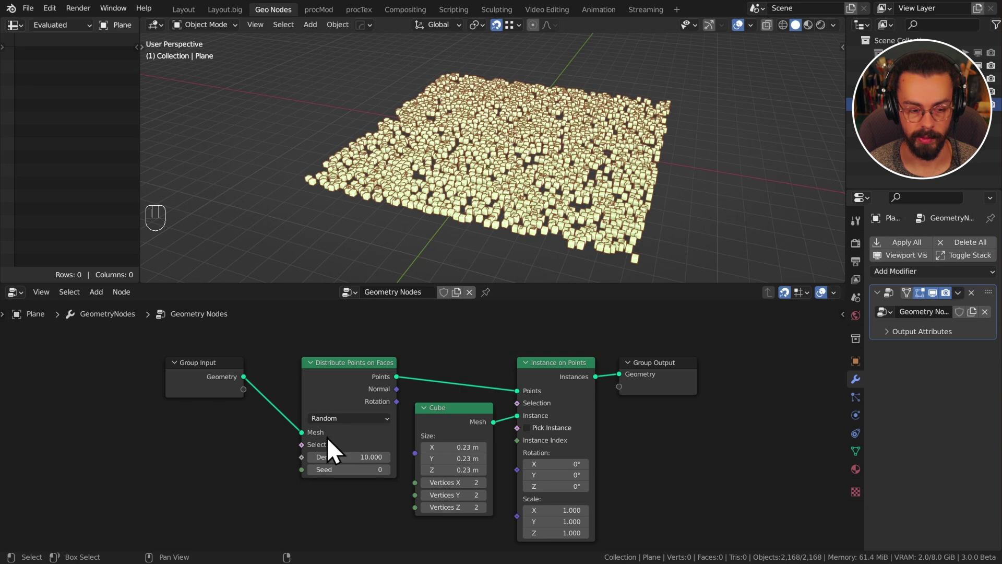
Move the Group Input node lower and expose the Density of Distribute Points on Faces as a group input.
{"action": "scroll", "coordinate": [337, 439], "scroll_direction": "up", "scroll_amount": 1}
{"action": "middle_click_drag", "start_coordinate": [483, 420], "coordinate": [388, 402]}
{"action": "scroll", "coordinate": [399, 411], "scroll_direction": "up", "scroll_amount": 1}
{"action": "left_click_drag", "start_coordinate": [191, 349], "coordinate": [196, 426]}
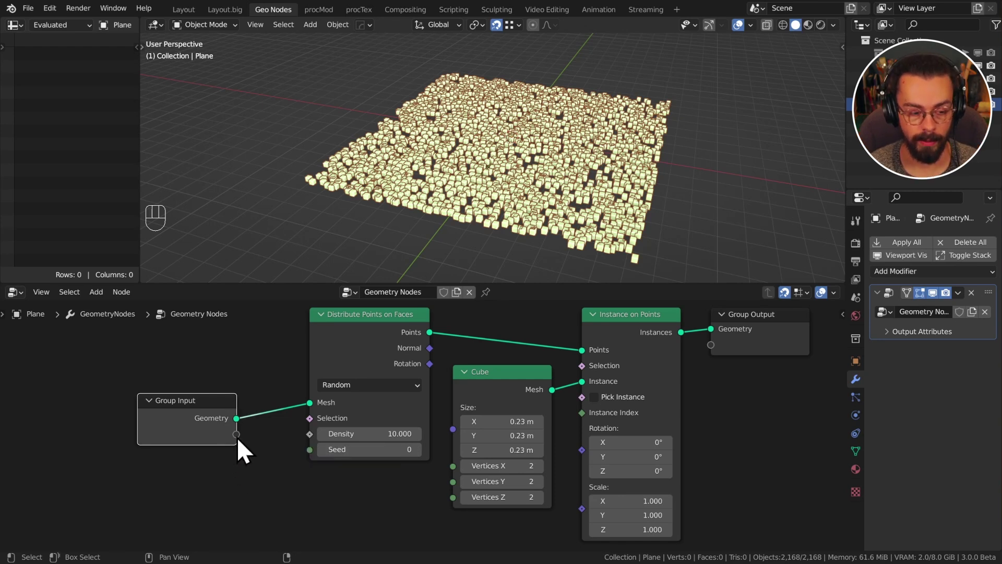
{"action": "left_click_drag", "start_coordinate": [237, 435], "coordinate": [309, 434]}
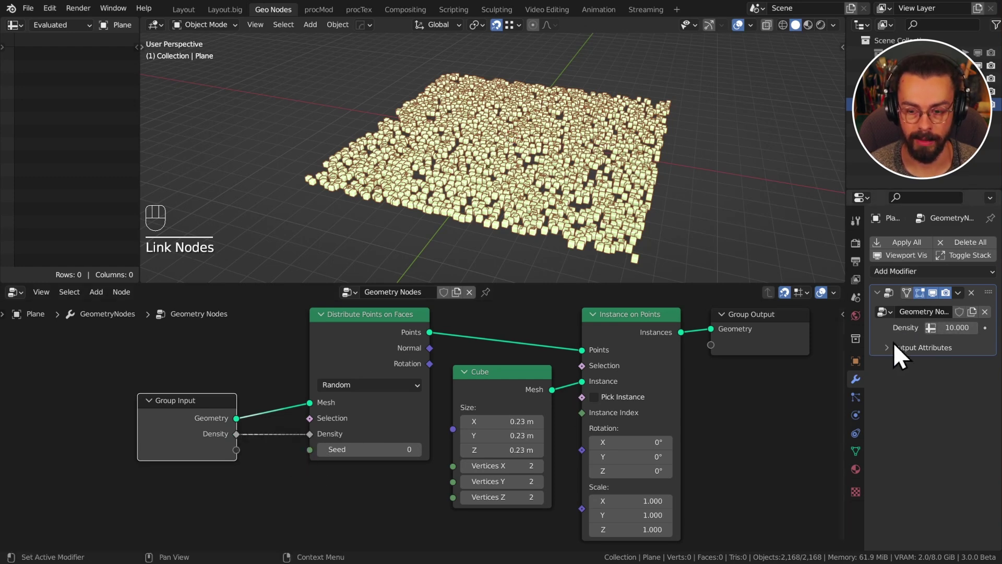
Widen the modifier properties area and switch the Density input to an attribute, choosing the vertex group "Group".
{"action": "left_click_drag", "start_coordinate": [845, 333], "coordinate": [753, 332]}
{"action": "middle_click_drag", "start_coordinate": [913, 329], "coordinate": [919, 350], "text": "ctrl"}
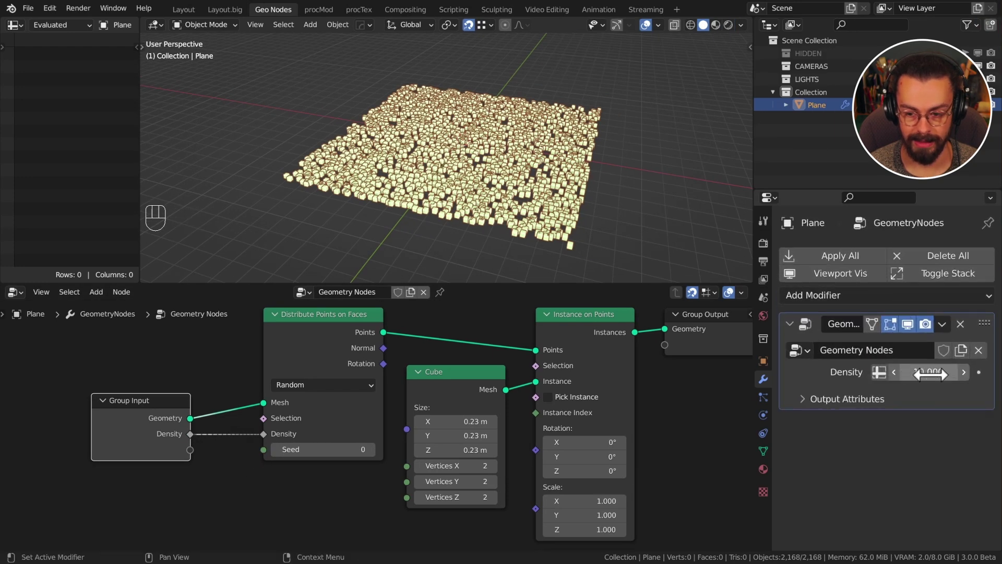
{"action": "left_click_drag", "start_coordinate": [927, 376], "coordinate": [879, 373]}
{"action": "left_click", "coordinate": [880, 373]}
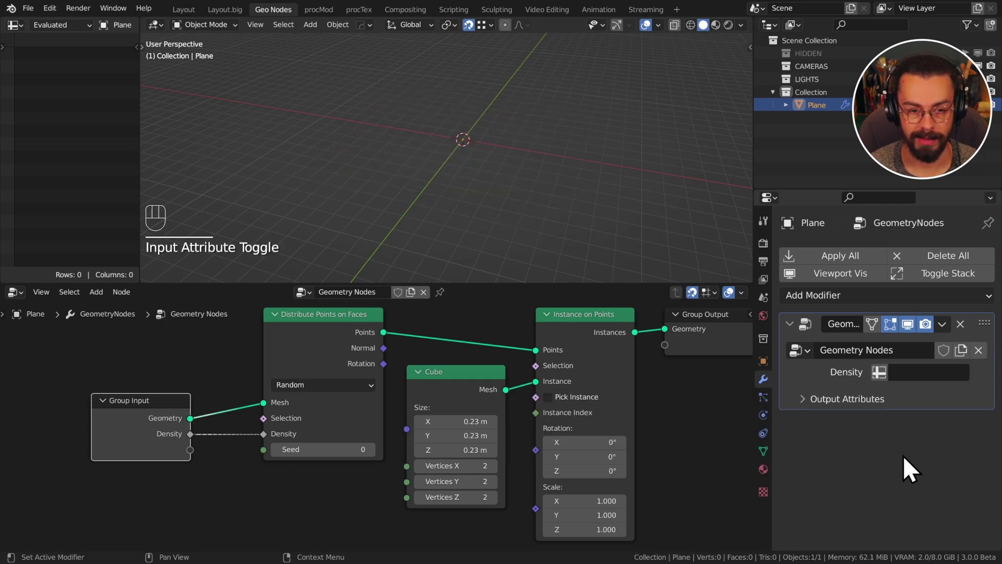
{"action": "left_click", "coordinate": [917, 377]}
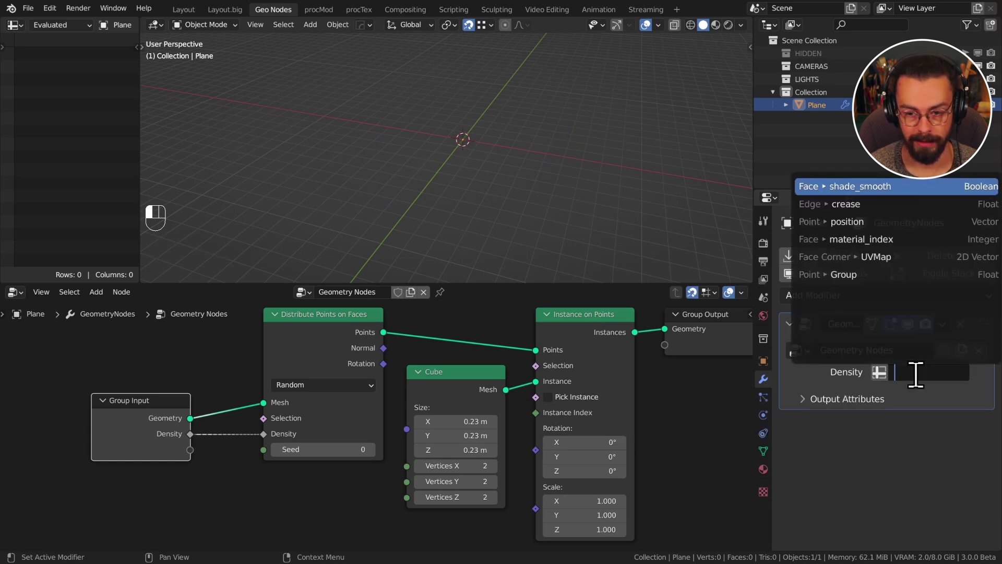
{"action": "left_click", "coordinate": [901, 273]}
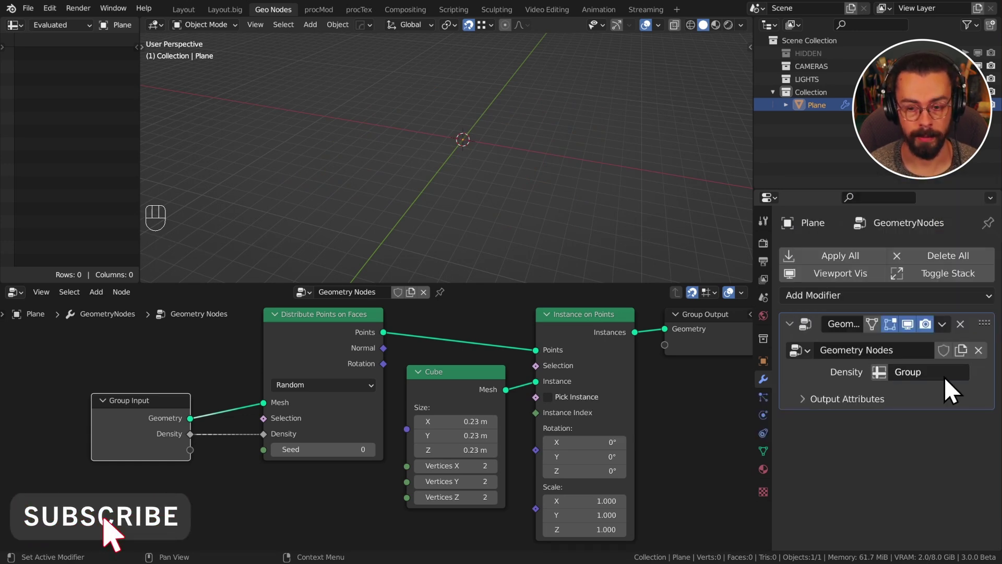
Switch the plane to Weight Paint mode and paint a stroke of weight near its middle to scatter cubes there.
{"action": "key", "text": "ctrl+Tab"}
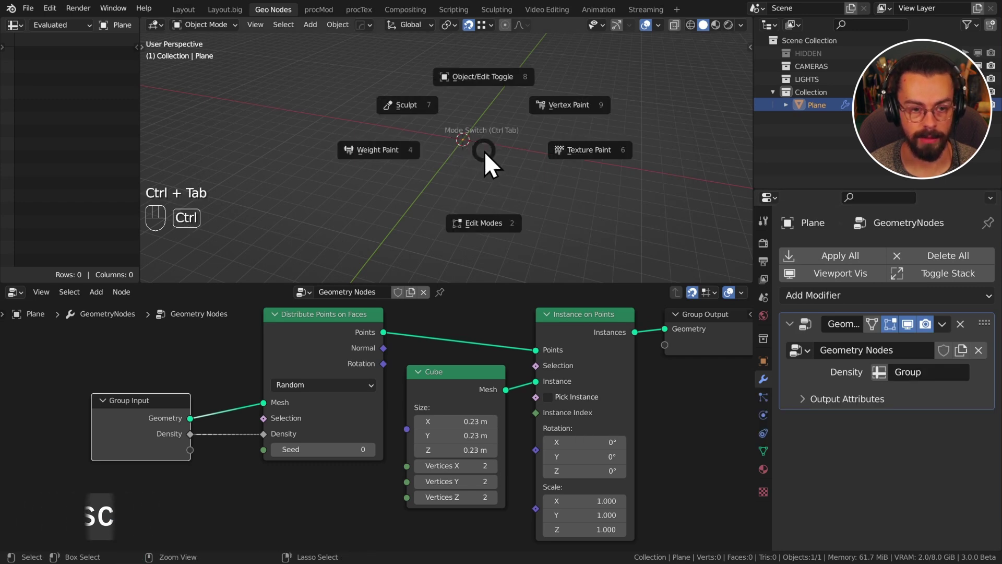
{"action": "left_click", "coordinate": [352, 156]}
{"action": "mouse_move", "coordinate": [457, 141]}
{"action": "left_mouse_down"}
{"action": "mouse_move", "coordinate": [397, 180]}
{"action": "mouse_move", "coordinate": [421, 161]}
{"action": "mouse_move", "coordinate": [443, 200]}
{"action": "mouse_move", "coordinate": [523, 173]}
{"action": "left_mouse_up"}
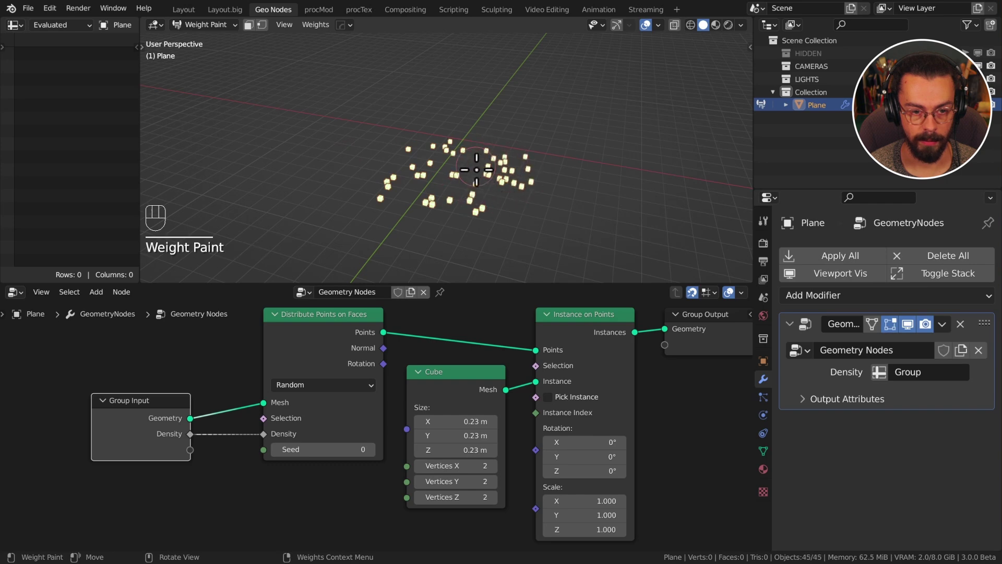
Combine the Group Input geometry with the cube instances through a Join Geometry node, and place Group Output clear of it.
{"action": "key", "text": "Home"}
{"action": "right_click_drag", "start_coordinate": [137, 421], "coordinate": [479, 346], "text": "ctrl+shift"}
{"action": "left_click", "coordinate": [607, 369]}
{"action": "key", "text": "g"}
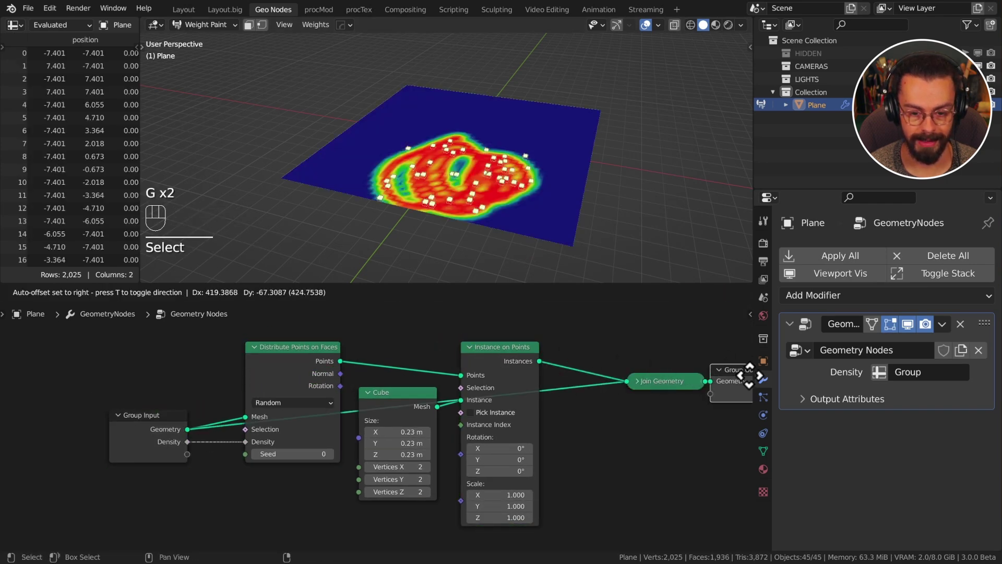
{"action": "left_click", "coordinate": [684, 381]}
Adjust the brush size and paint more weight from the existing patch out to the plane's edge.
{"action": "key", "text": "f"}
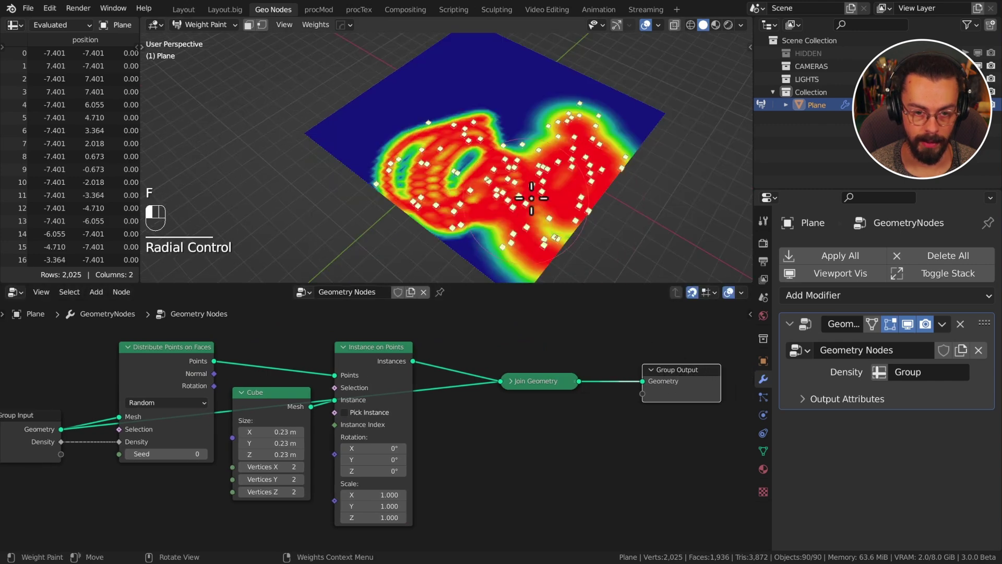
{"action": "left_click_drag", "start_coordinate": [532, 198], "coordinate": [535, 215]}
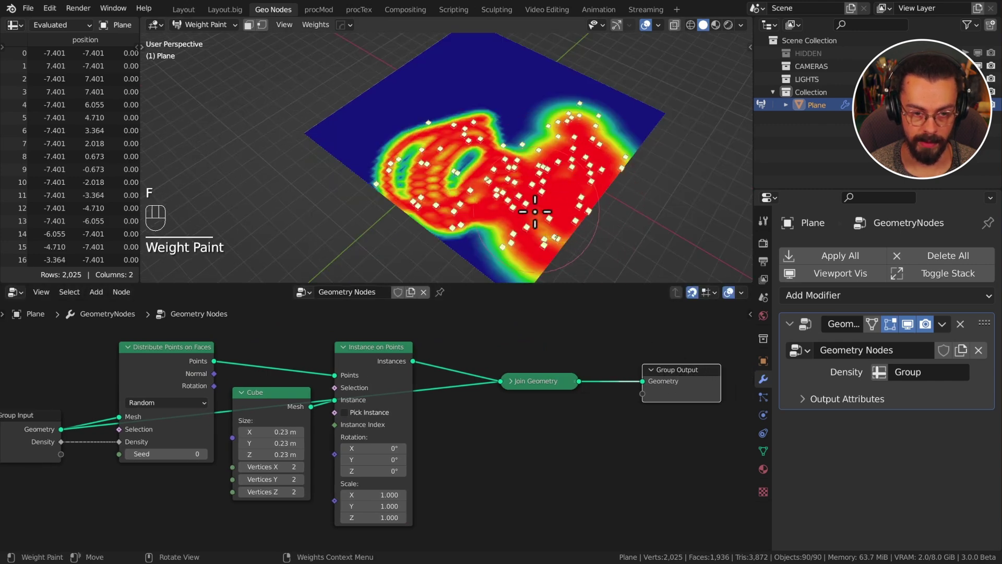
{"action": "middle_click_drag", "start_coordinate": [527, 212], "coordinate": [536, 178]}
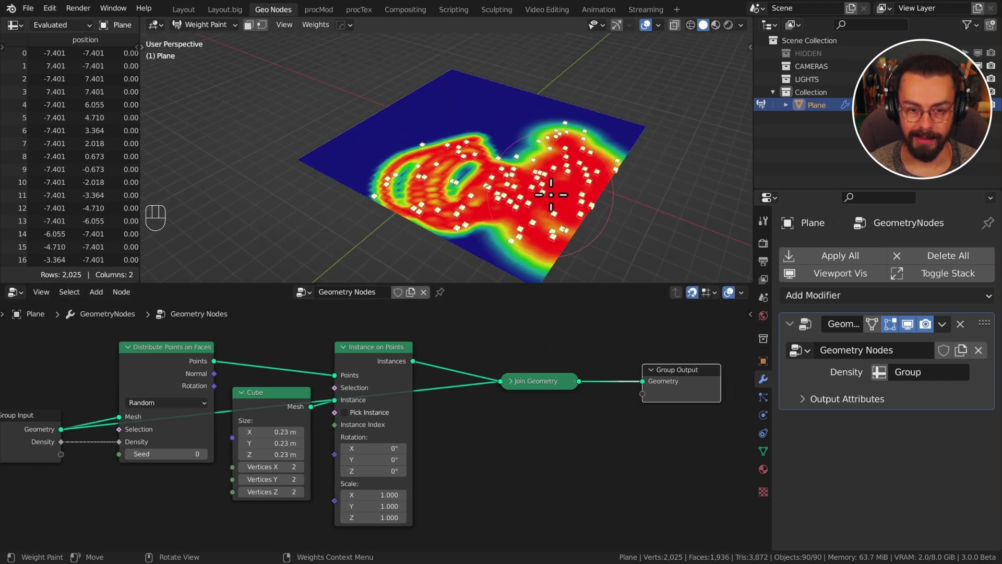
Route the Group Input to Join Geometry link above the nodes with two reroutes, and move Group Input farther from Distribute Points on Faces.
{"action": "middle_click_drag", "start_coordinate": [274, 398], "coordinate": [558, 400], "text": "shift"}
{"action": "right_click_drag", "start_coordinate": [616, 374], "coordinate": [629, 428], "text": "shift"}
{"action": "key", "text": "g"}
{"action": "left_click", "coordinate": [608, 357]}
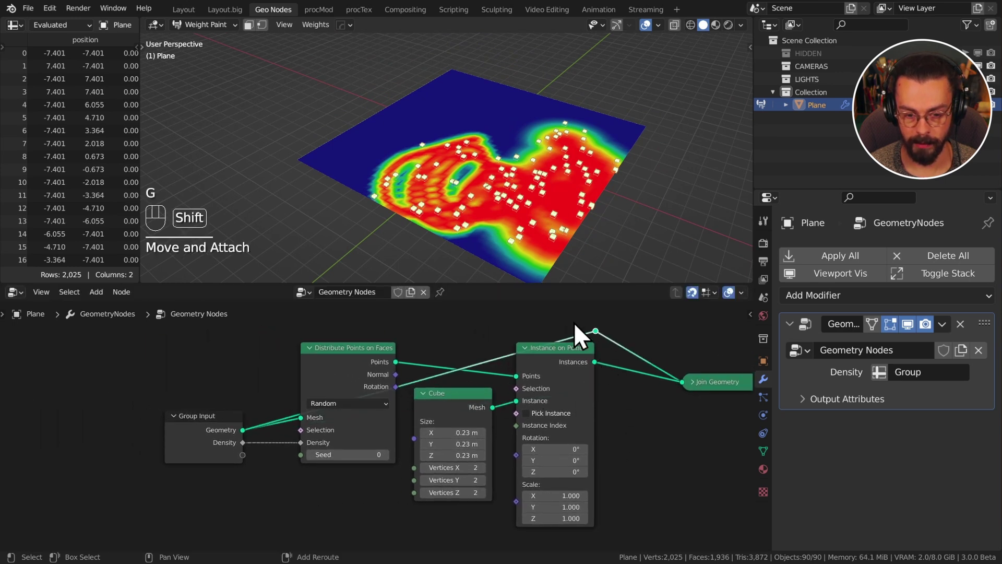
{"action": "right_click_drag", "start_coordinate": [575, 325], "coordinate": [589, 344], "text": "shift"}
{"action": "key", "text": "g"}
{"action": "left_click", "coordinate": [304, 332]}
{"action": "middle_click_drag", "start_coordinate": [238, 411], "coordinate": [296, 399]}
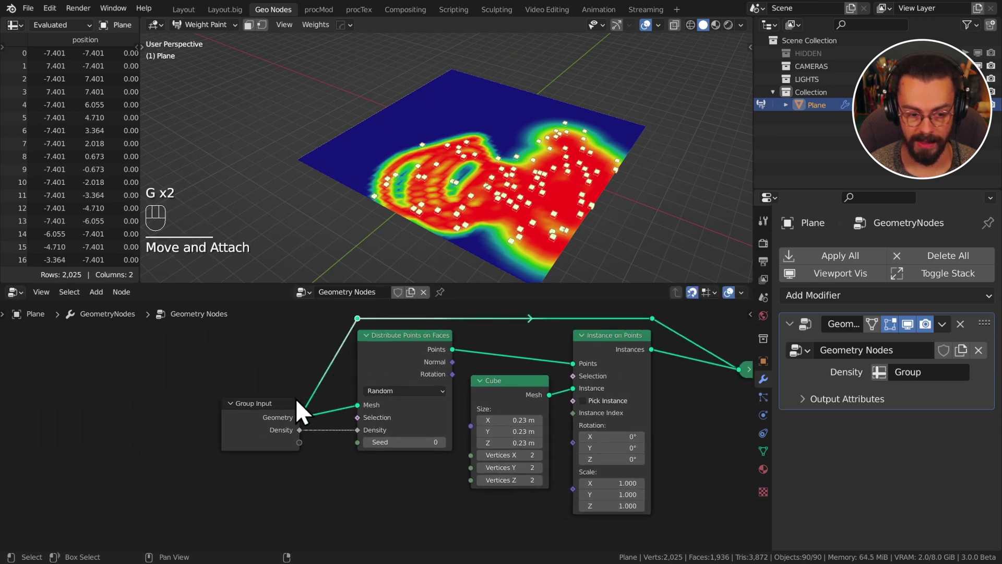
{"action": "left_click_drag", "start_coordinate": [260, 414], "coordinate": [179, 413]}
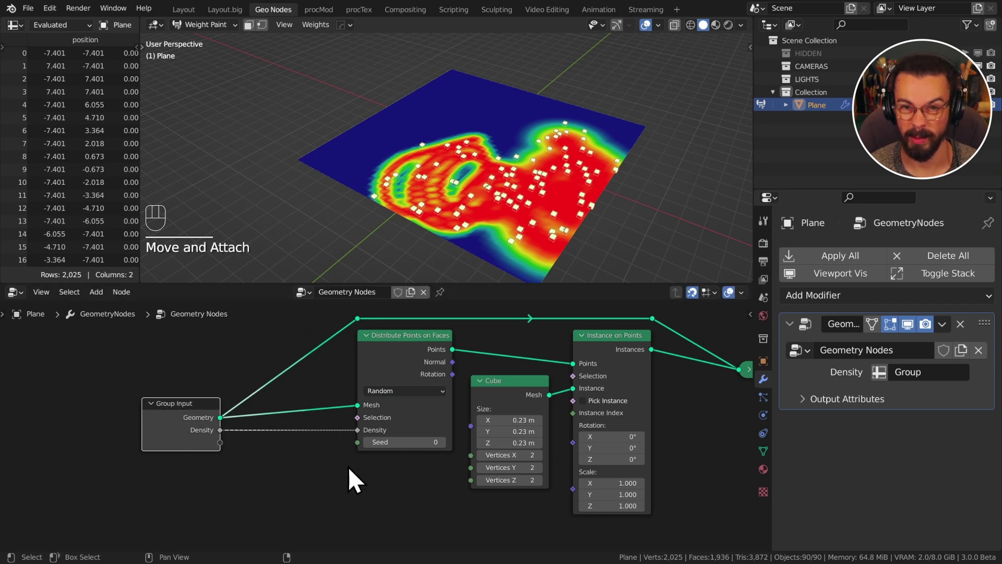
Insert a Math node set to Multiply between the Group Input Density and Distribute Points on Faces, and move the Cube node clear.
{"action": "key", "text": "q"}
{"action": "key", "text": "shift+a"}
{"action": "mouse_move", "coordinate": [361, 486]}
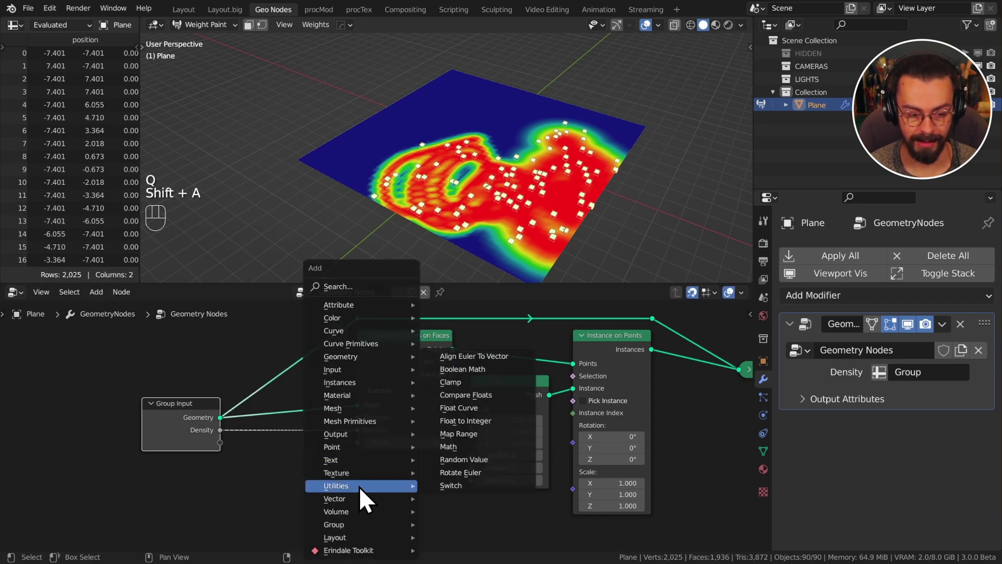
{"action": "left_click", "coordinate": [449, 447]}
{"action": "left_click", "coordinate": [310, 434]}
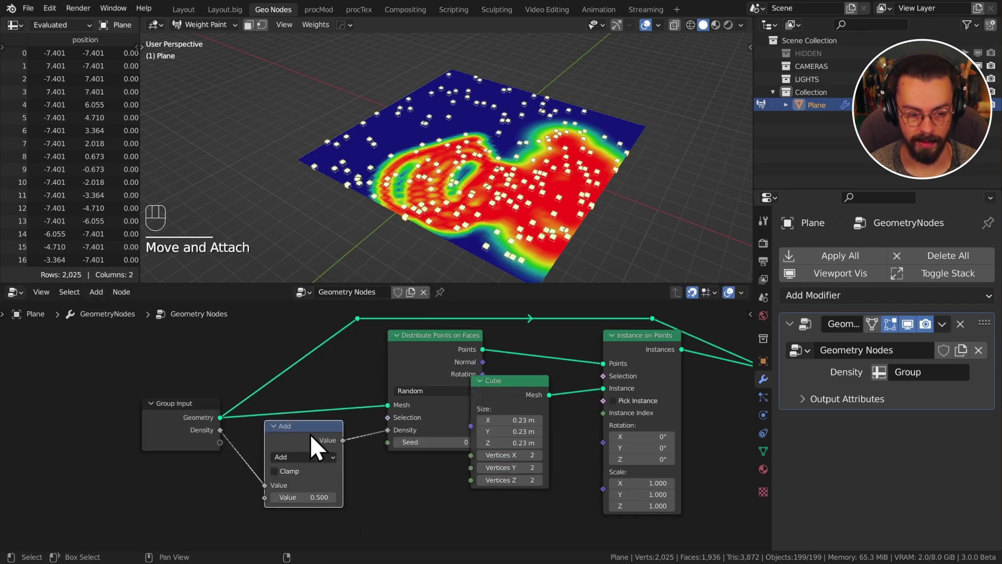
{"action": "left_click", "coordinate": [293, 466]}
{"action": "left_click", "coordinate": [302, 339]}
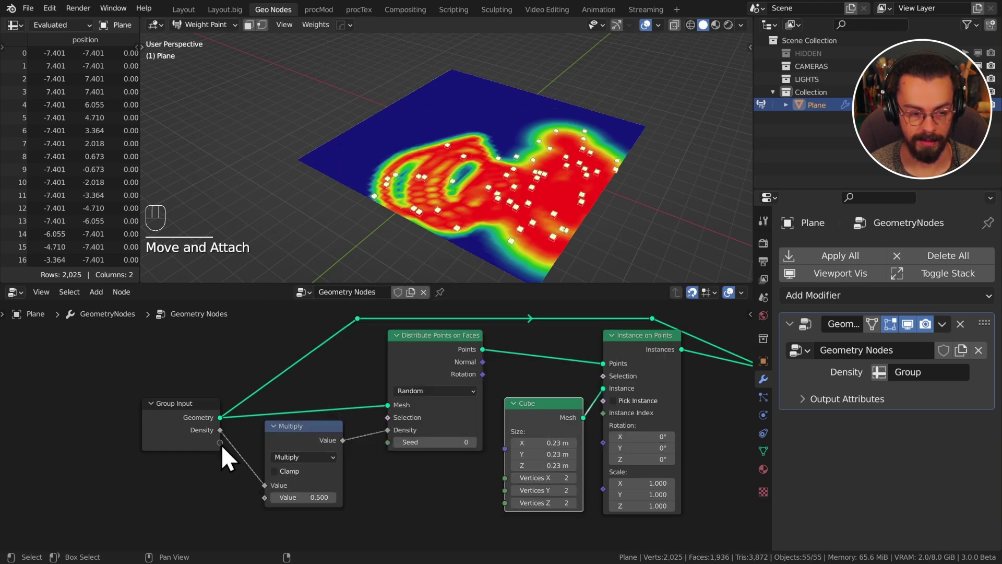
Expose the Multiply node's second value as a group input, set it to 10.780 in the modifier, and tidy the Multiply and Group Input nodes.
{"action": "left_click_drag", "start_coordinate": [220, 442], "coordinate": [265, 497]}
{"action": "mouse_move", "coordinate": [969, 397]}
{"action": "left_mouse_down"}
{"action": "mouse_move", "coordinate": [997, 397]}
{"action": "mouse_move", "coordinate": [958, 397]}
{"action": "left_mouse_up"}
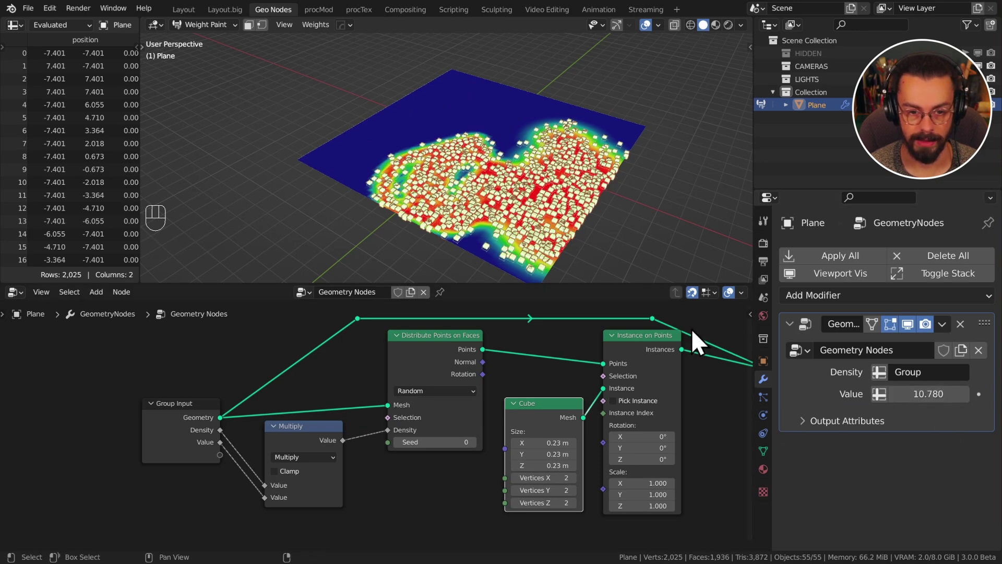
{"action": "key", "text": "Home"}
{"action": "left_click_drag", "start_coordinate": [166, 443], "coordinate": [187, 444]}
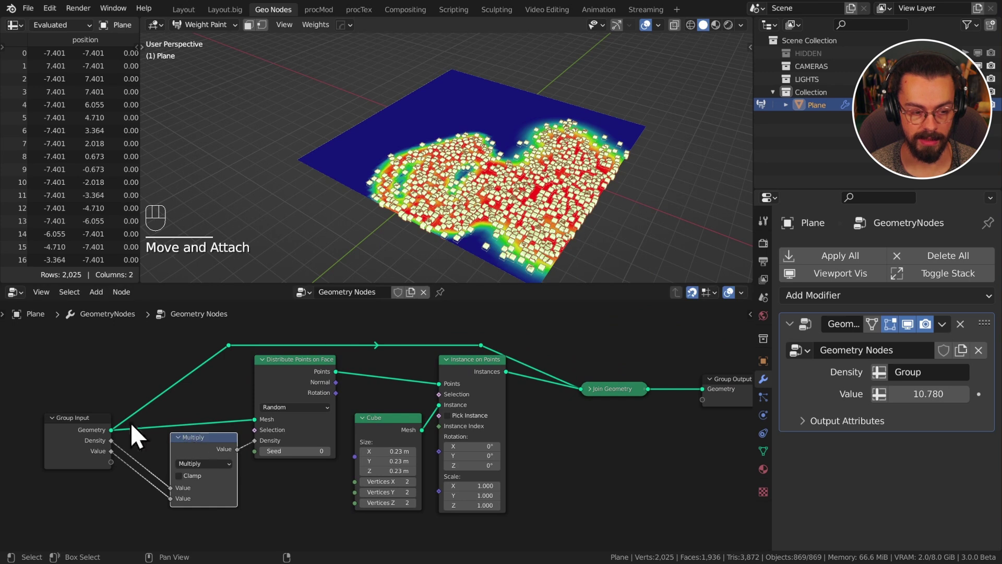
{"action": "left_click_drag", "start_coordinate": [68, 429], "coordinate": [97, 419]}
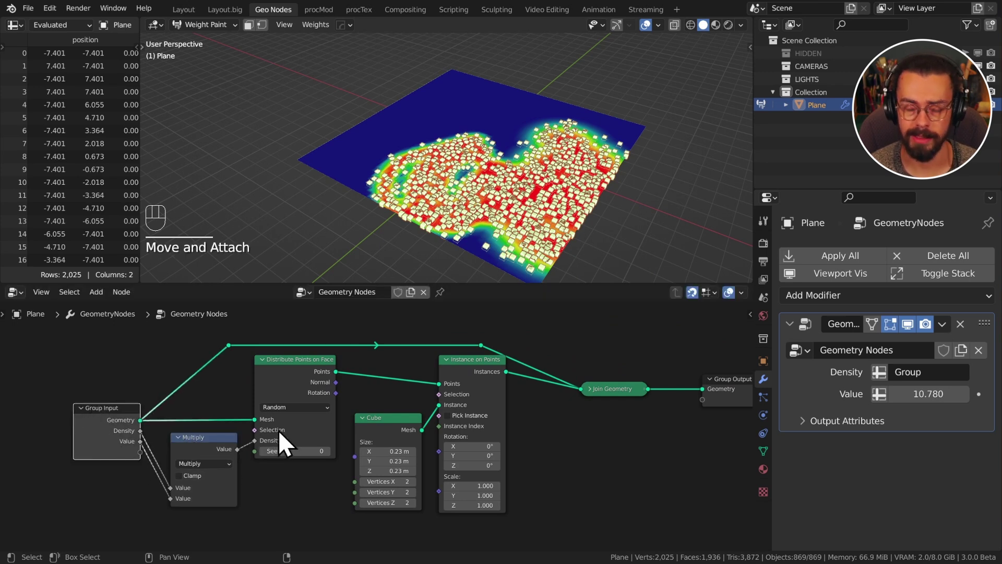
Resize the brush and paint weight strokes across the unpainted half of the plane.
{"action": "mouse_move", "coordinate": [536, 160]}
{"action": "middle_mouse_down"}
{"action": "mouse_move", "coordinate": [539, 169]}
{"action": "mouse_move", "coordinate": [628, 132]}
{"action": "mouse_move", "coordinate": [619, 195]}
{"action": "mouse_move", "coordinate": [597, 175]}
{"action": "mouse_move", "coordinate": [580, 178]}
{"action": "middle_mouse_up"}
{"action": "scroll", "coordinate": [620, 195], "scroll_direction": "down", "scroll_amount": 2}
{"action": "key", "text": "f"}
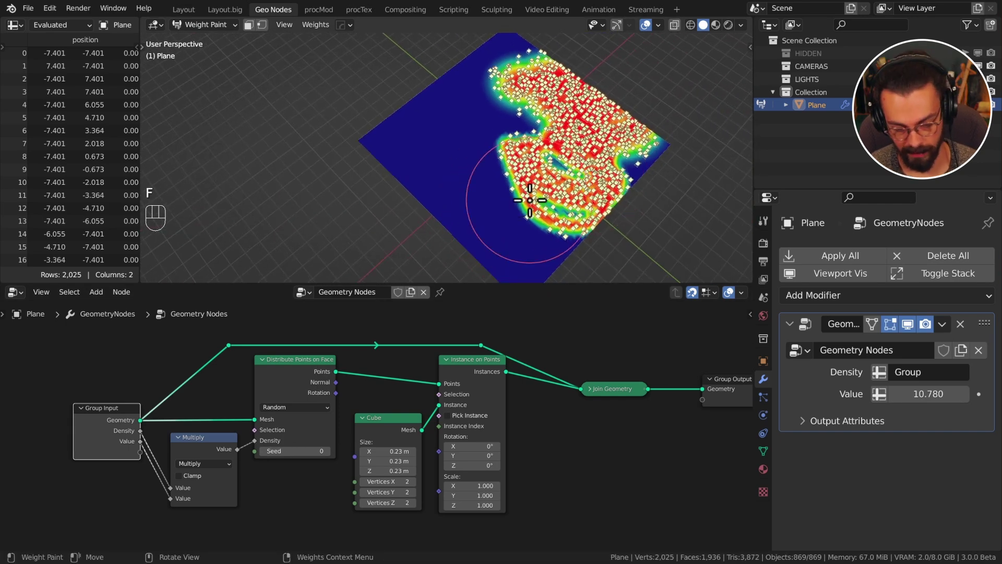
{"action": "left_click", "coordinate": [500, 200]}
{"action": "left_click_drag", "start_coordinate": [415, 123], "coordinate": [474, 250]}
{"action": "left_click_drag", "start_coordinate": [509, 98], "coordinate": [457, 154]}
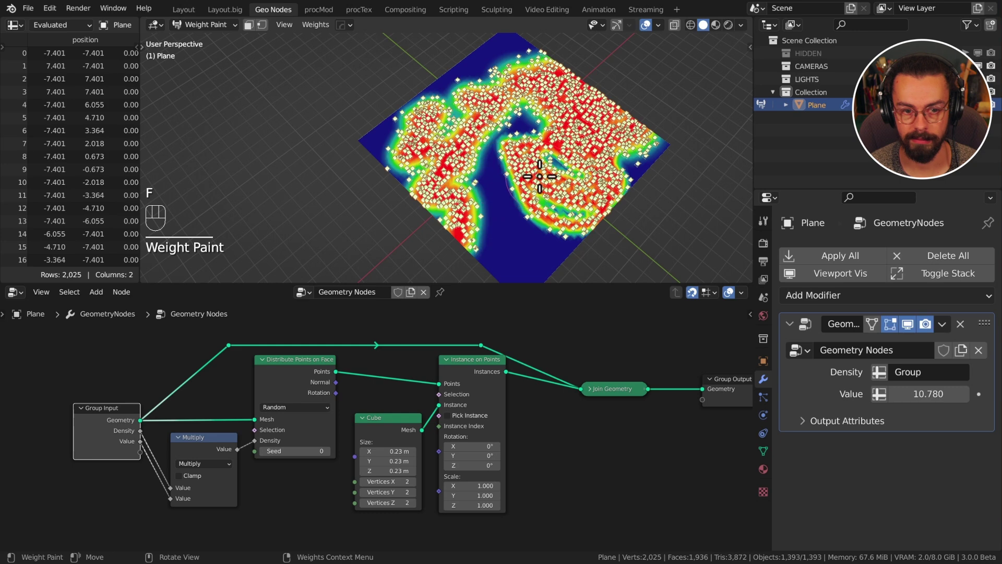
Lower the brush weight and paint over the inner weighted patch to clear its cubes.
{"action": "right_click", "coordinate": [527, 177]}
{"action": "left_click_drag", "start_coordinate": [506, 180], "coordinate": [402, 180]}
{"action": "mouse_move", "coordinate": [546, 172]}
{"action": "left_mouse_down"}
{"action": "mouse_move", "coordinate": [551, 166]}
{"action": "mouse_move", "coordinate": [594, 206]}
{"action": "mouse_move", "coordinate": [553, 201]}
{"action": "left_mouse_up"}
{"action": "middle_click_drag", "start_coordinate": [657, 235], "coordinate": [641, 197]}
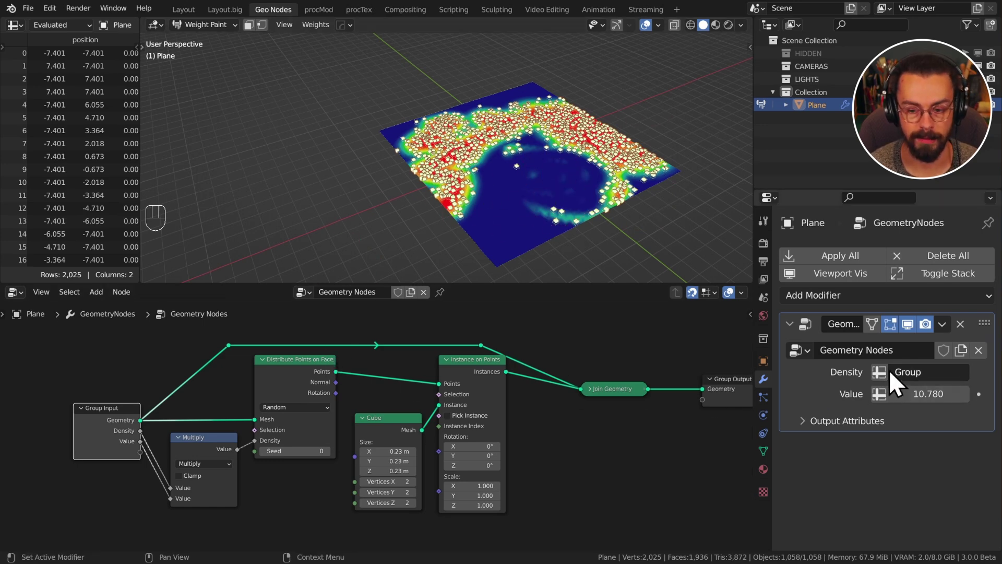
Toggle the modifier's Value input to an attribute and back to a single value.
{"action": "left_click", "coordinate": [887, 387]}
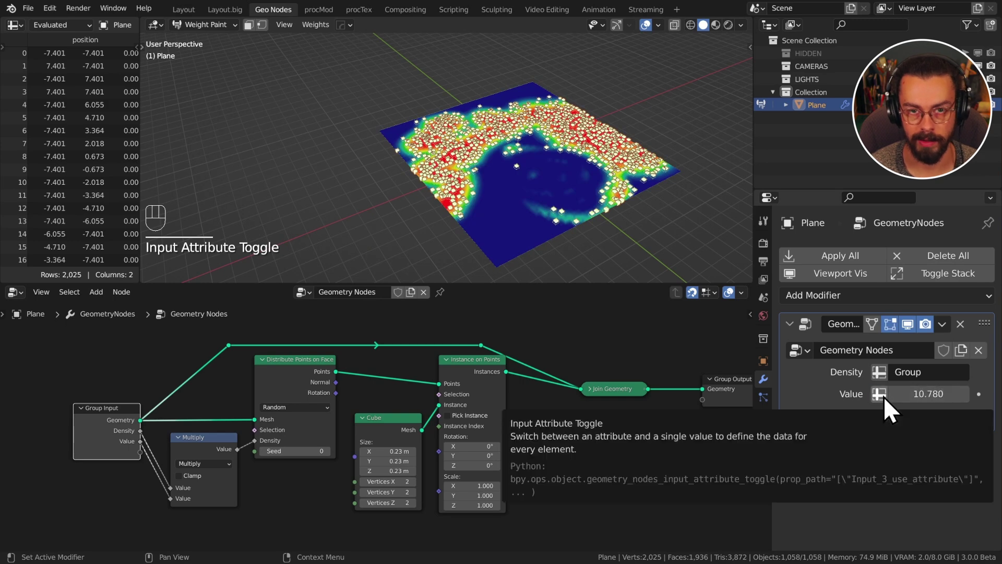
{"action": "left_click", "coordinate": [883, 396]}
{"action": "left_click", "coordinate": [883, 396]}
{"action": "left_click", "coordinate": [884, 396]}
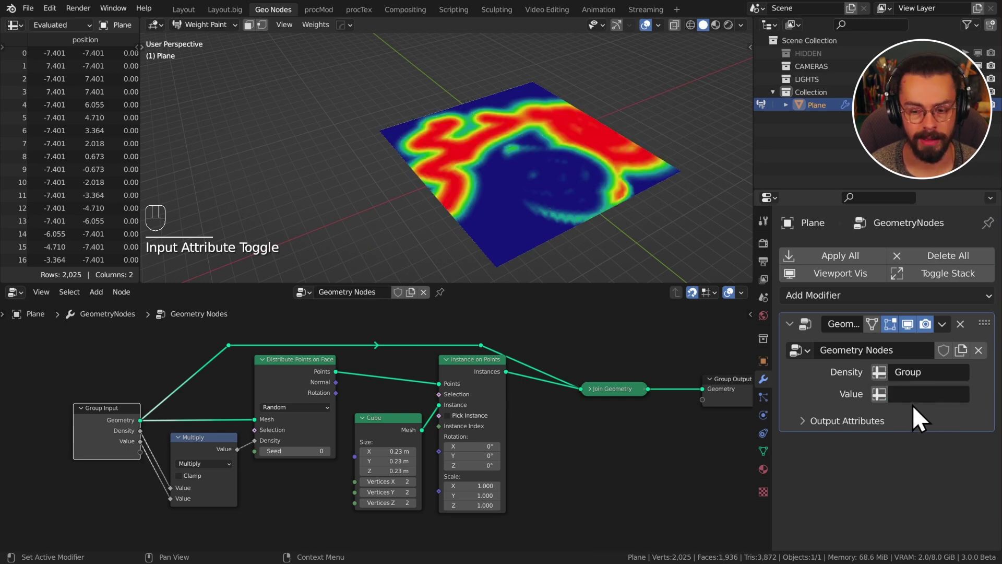
{"action": "left_click", "coordinate": [881, 395]}
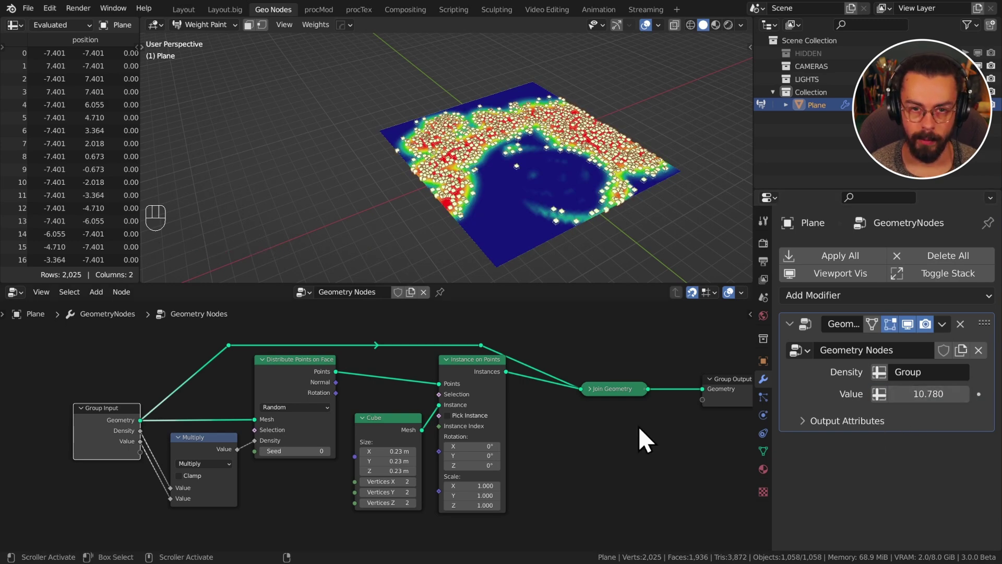
Expand the Output Attributes section of the Geometry Nodes modifier.
{"action": "middle_click_drag", "start_coordinate": [638, 426], "coordinate": [546, 417]}
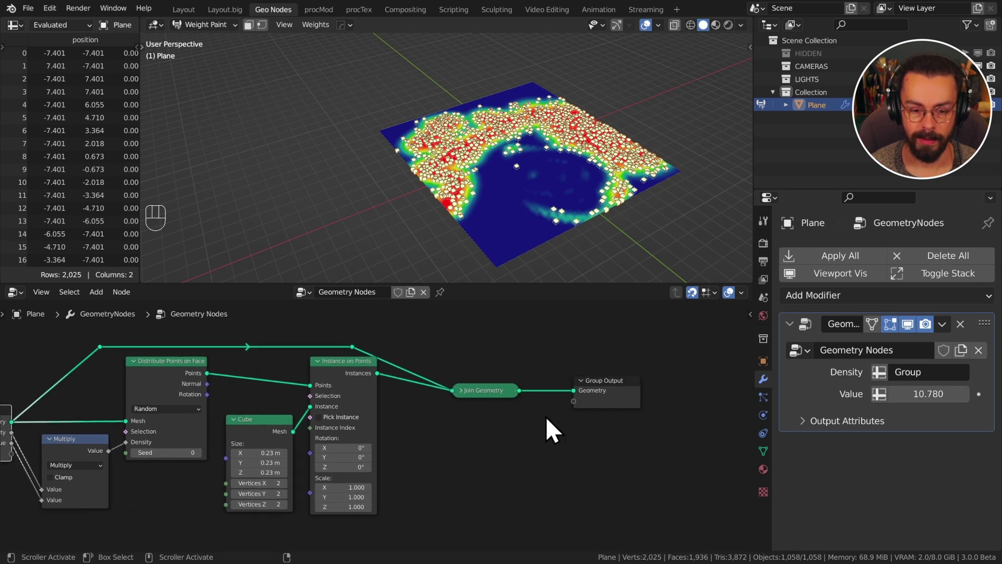
{"action": "left_click", "coordinate": [812, 421]}
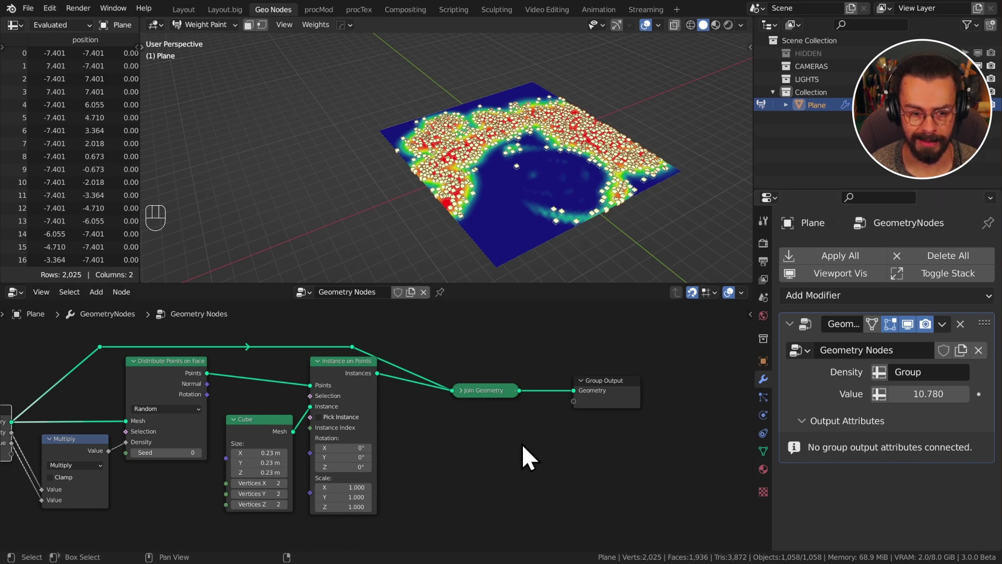
{"action": "middle_click_drag", "start_coordinate": [482, 435], "coordinate": [591, 425]}
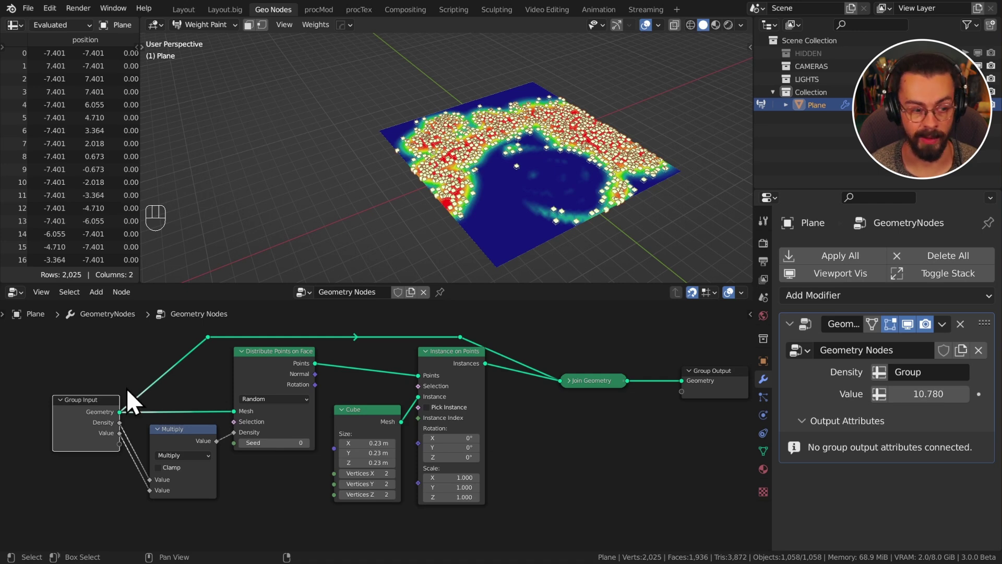
Switch to the browser, examine the Twitter thread about creating curve UV maps in Geo Nodes, and return to Blender.
{"action": "key", "text": "alt+Tab"}
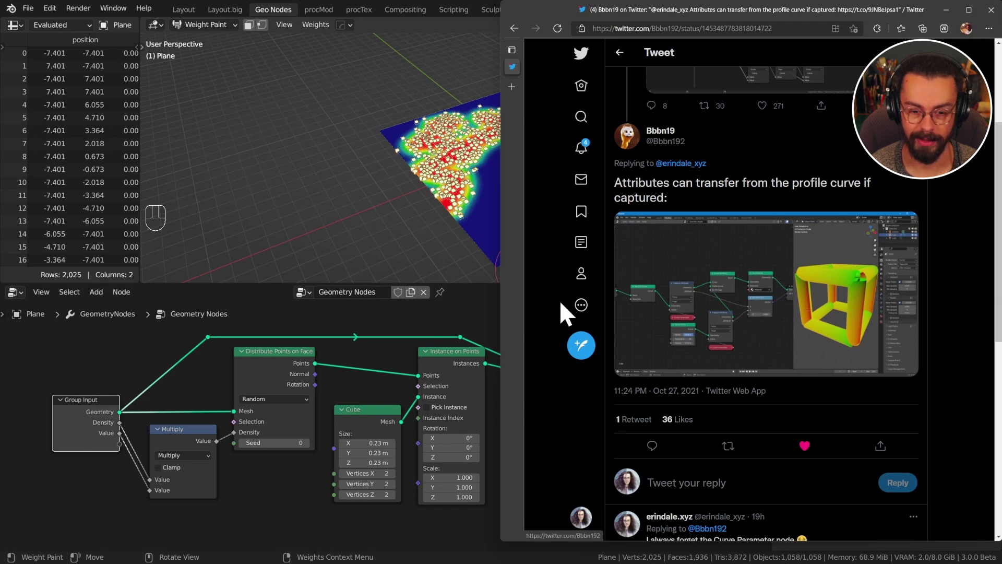
{"action": "left_click_drag", "start_coordinate": [505, 287], "coordinate": [386, 288]}
{"action": "scroll", "coordinate": [745, 352], "scroll_direction": "up", "scroll_amount": 4}
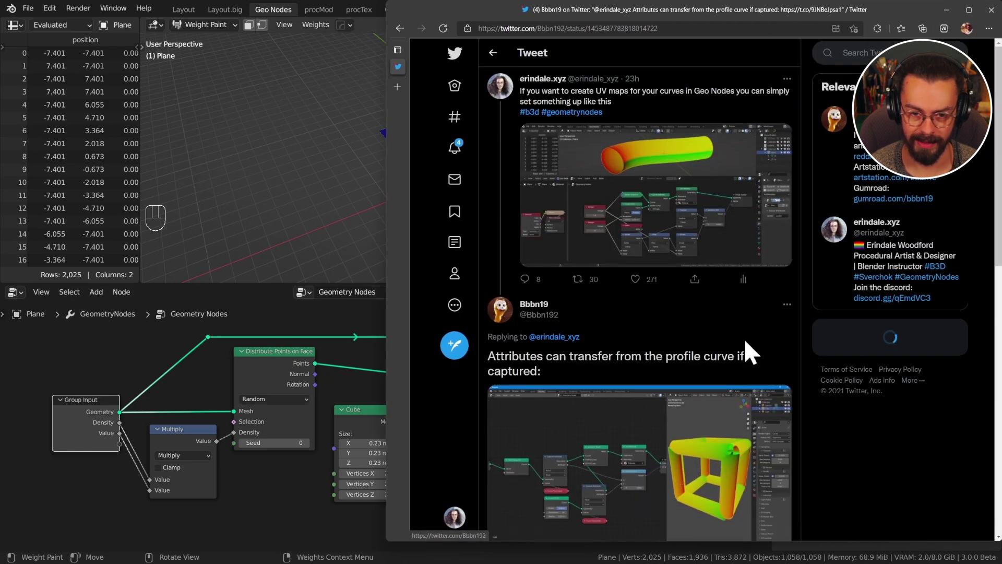
{"action": "scroll", "coordinate": [647, 303], "scroll_direction": "down", "scroll_amount": 4}
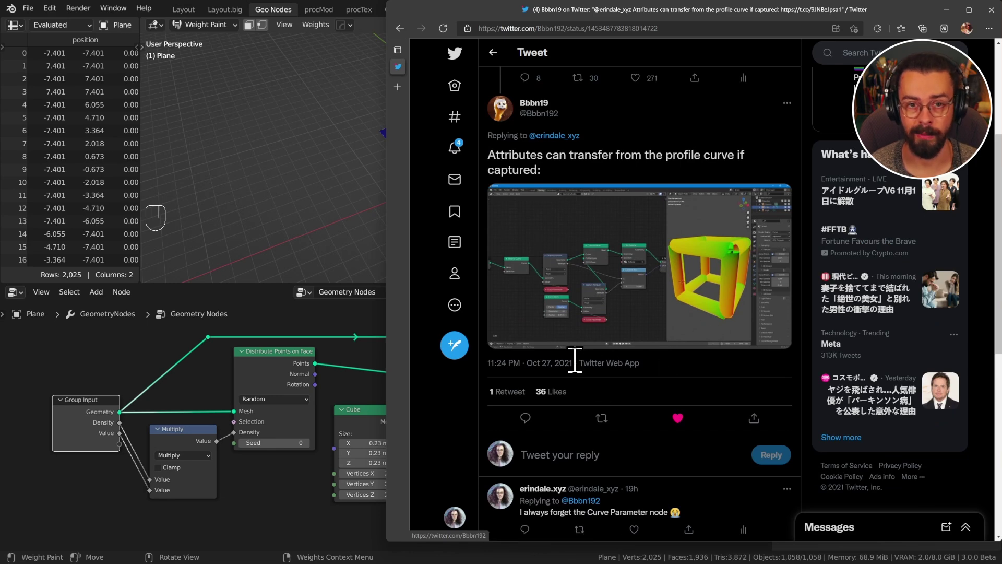
{"action": "left_click", "coordinate": [340, 320]}
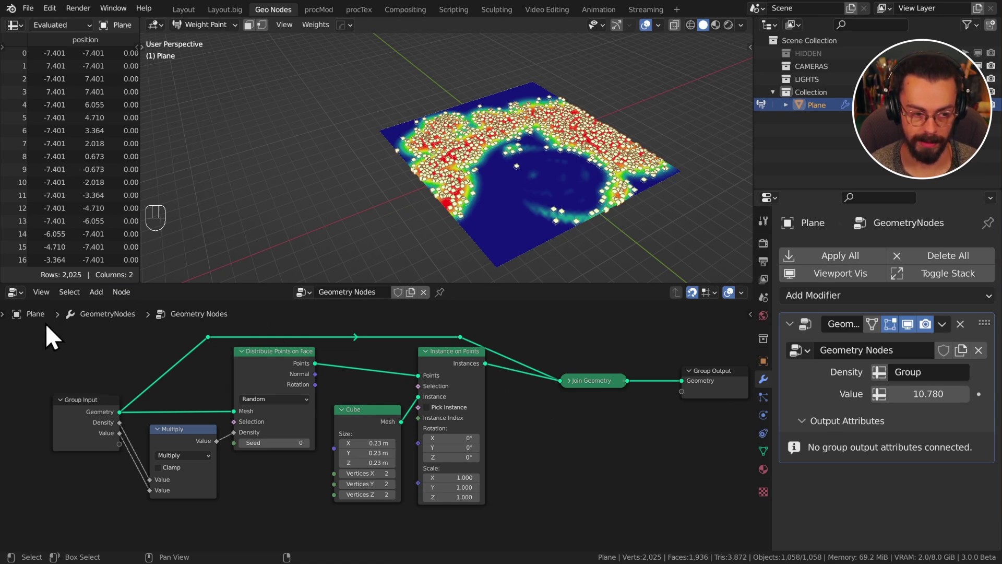
Delete every node except Group Output and narrow the outliner and properties areas.
{"action": "key", "text": "x"}
{"action": "middle_click_drag", "start_coordinate": [607, 446], "coordinate": [508, 446]}
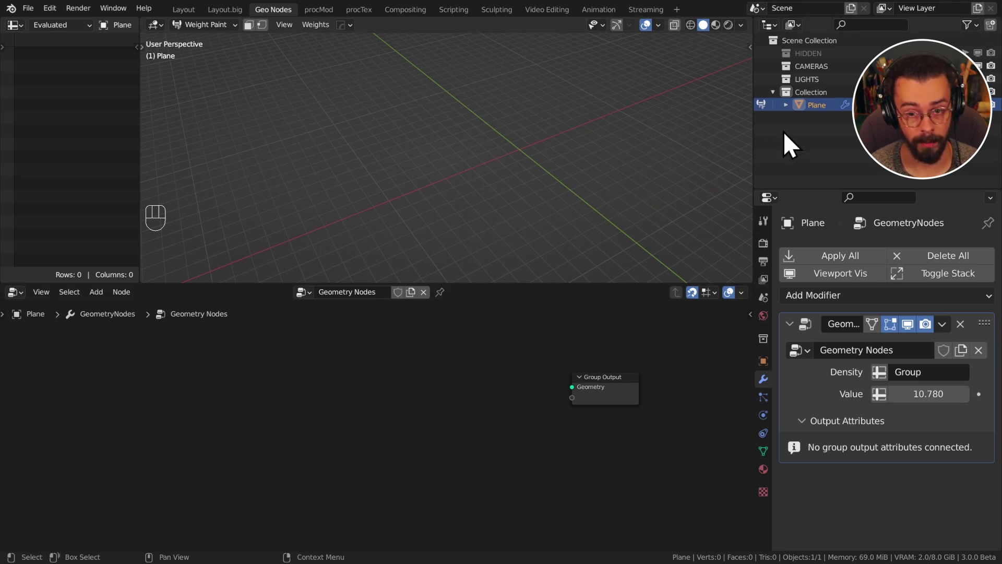
{"action": "left_click_drag", "start_coordinate": [755, 136], "coordinate": [863, 141]}
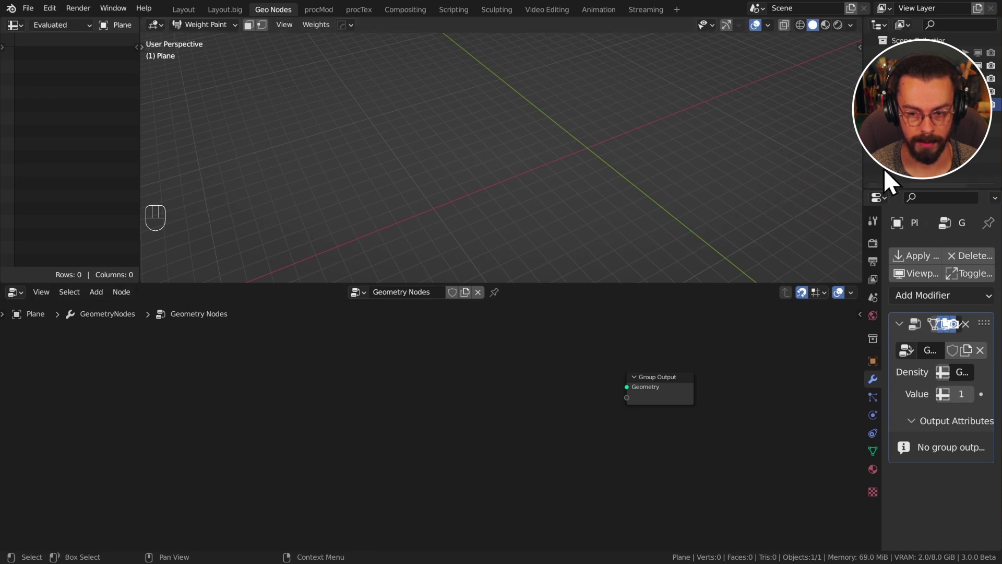
Switch the plane to Object Mode, add a Bezier Segment node, and connect its curve to Group Output.
{"action": "key", "text": "Tab"}
{"action": "key", "text": "ctrl+Tab"}
{"action": "key", "text": "shift+a"}
{"action": "mouse_move", "coordinate": [355, 248]}
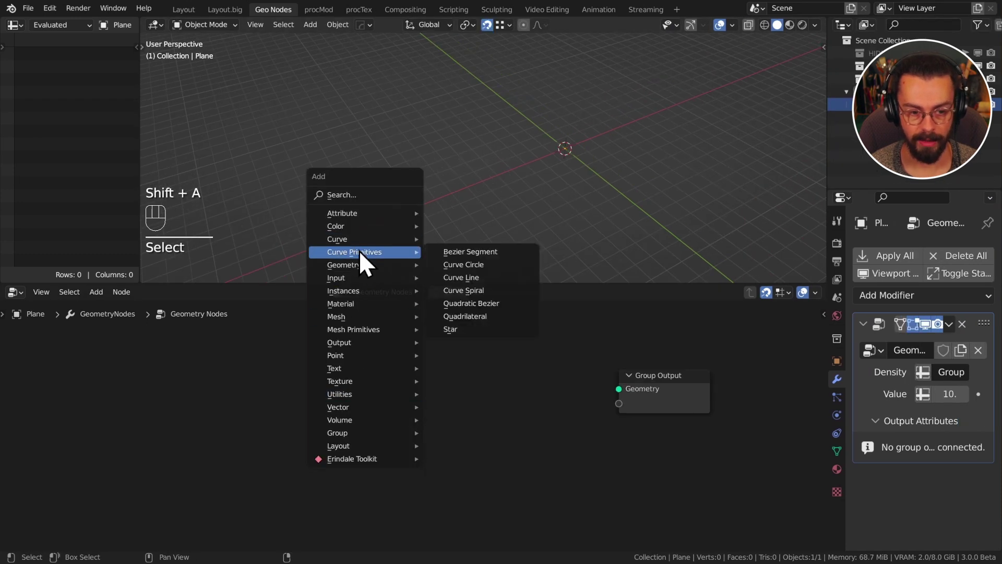
{"action": "left_click", "coordinate": [470, 251]}
{"action": "left_click", "coordinate": [384, 384]}
{"action": "left_click_drag", "start_coordinate": [408, 379], "coordinate": [619, 388]}
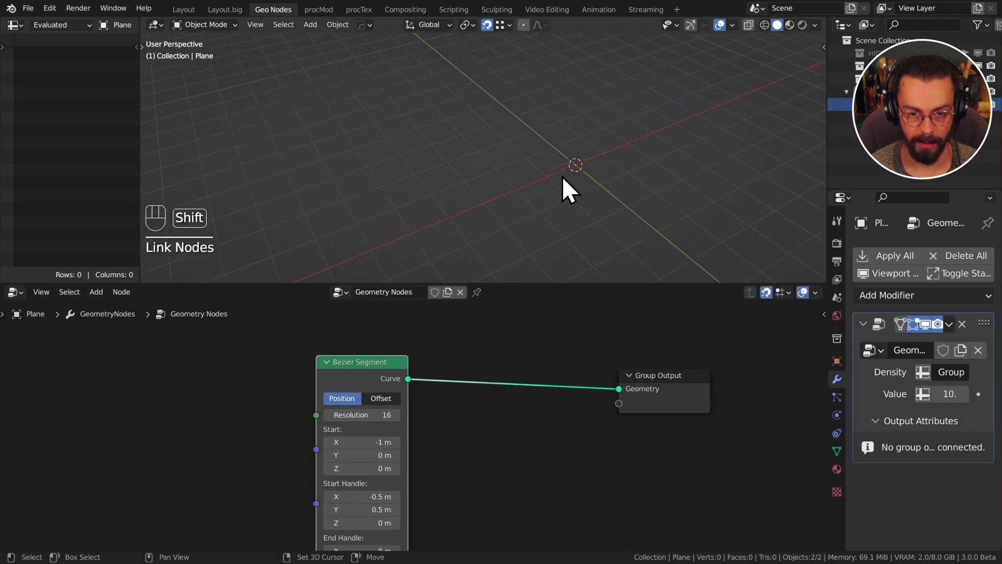
Insert a Curve to Mesh node between Bezier Segment and Group Output.
{"action": "scroll", "coordinate": [566, 178], "scroll_direction": "up", "scroll_amount": 3}
{"action": "middle_click_drag", "start_coordinate": [628, 181], "coordinate": [540, 182], "text": "shift"}
{"action": "key", "text": "shift+a"}
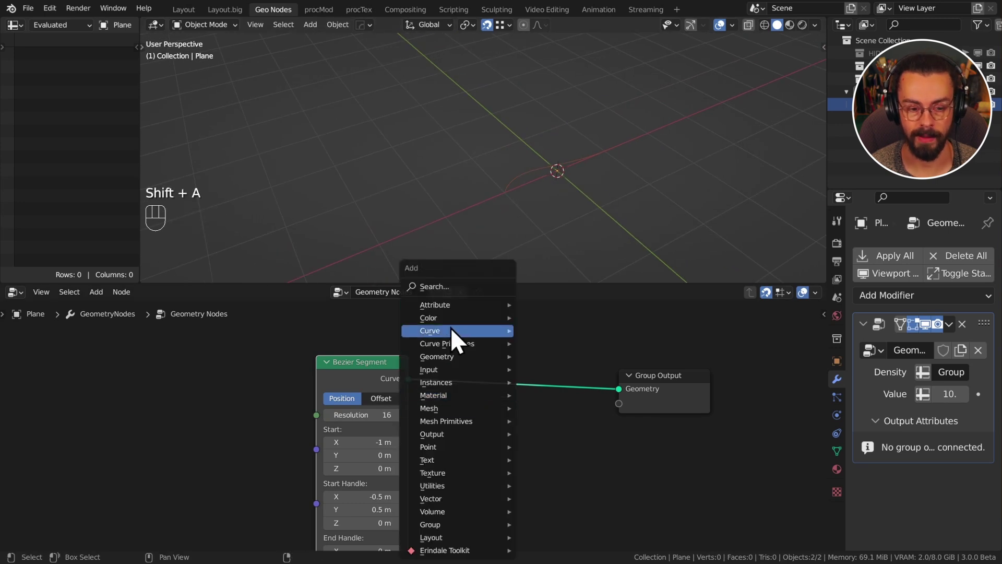
{"action": "scroll", "coordinate": [575, 322], "scroll_direction": "up", "scroll_amount": 2}
{"action": "left_click", "coordinate": [585, 34]}
{"action": "left_click", "coordinate": [476, 358]}
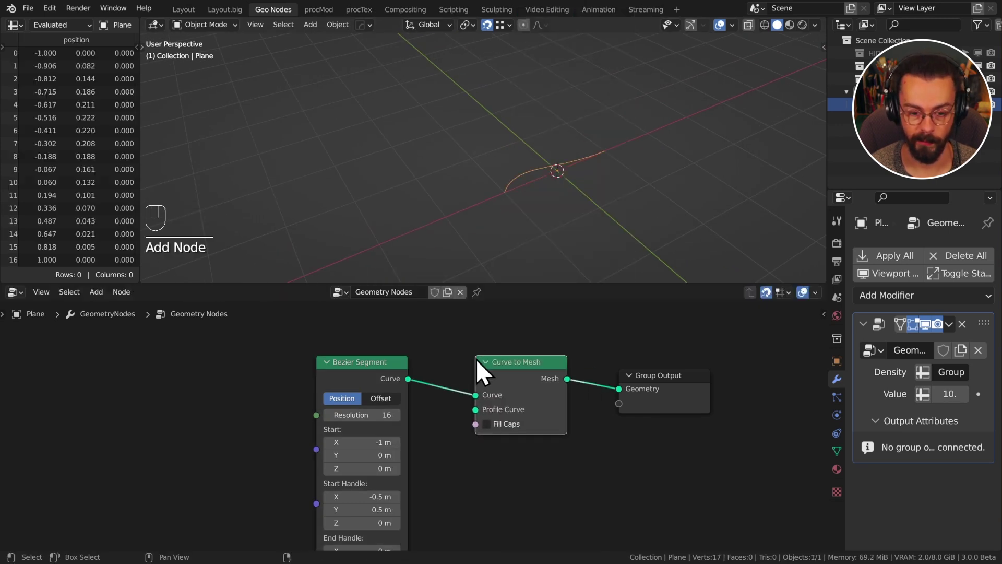
{"action": "left_click_drag", "start_coordinate": [475, 410], "coordinate": [439, 415]}
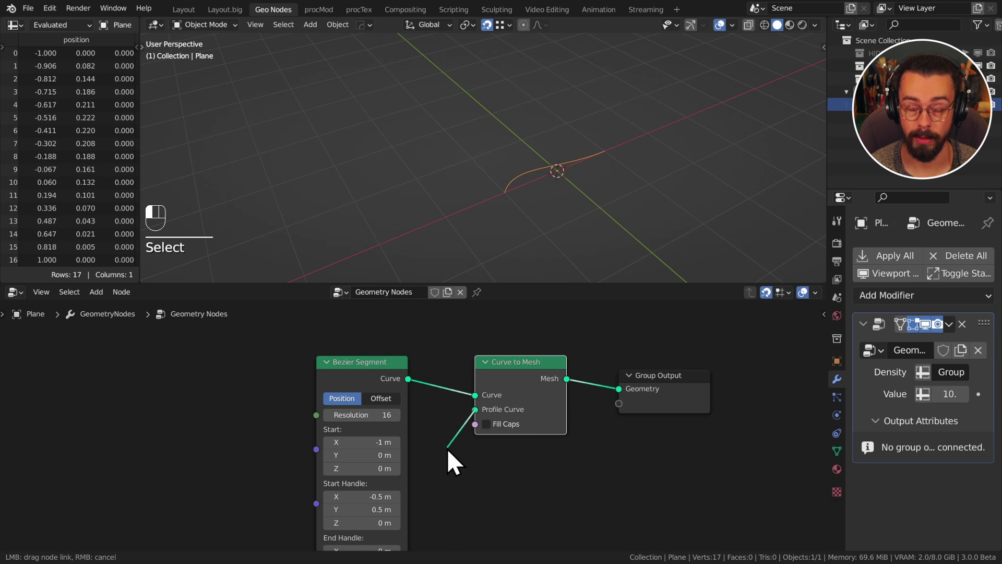
{"action": "left_click_drag", "start_coordinate": [448, 450], "coordinate": [449, 452]}
Collapse the Bezier Segment node and connect a new Curve Circle with a 0.3 m radius to the Profile Curve input.
{"action": "left_click_drag", "start_coordinate": [402, 387], "coordinate": [367, 364]}
{"action": "left_click", "coordinate": [221, 362]}
{"action": "middle_click_drag", "start_coordinate": [392, 356], "coordinate": [412, 349]}
{"action": "key", "text": "shift+a"}
{"action": "mouse_move", "coordinate": [412, 349]}
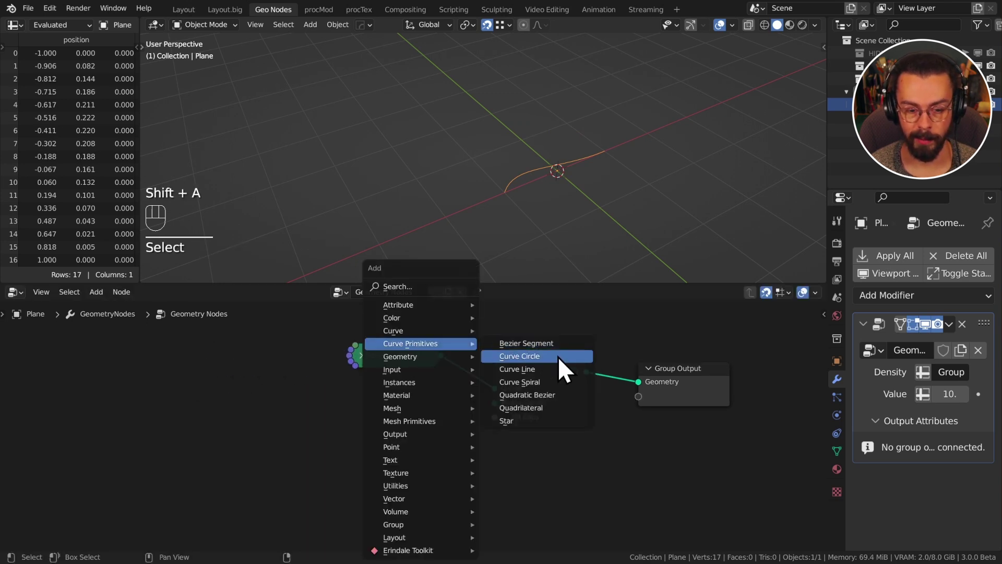
{"action": "left_click", "coordinate": [558, 356]}
{"action": "left_click", "coordinate": [350, 384]}
{"action": "left_click_drag", "start_coordinate": [441, 399], "coordinate": [507, 406]}
{"action": "left_click_drag", "start_coordinate": [405, 449], "coordinate": [386, 449], "text": "shift"}
Split the node editor area in two, make the new part a Shader Editor, and create a new material for the plane.
{"action": "left_click_drag", "start_coordinate": [3, 287], "coordinate": [388, 286]}
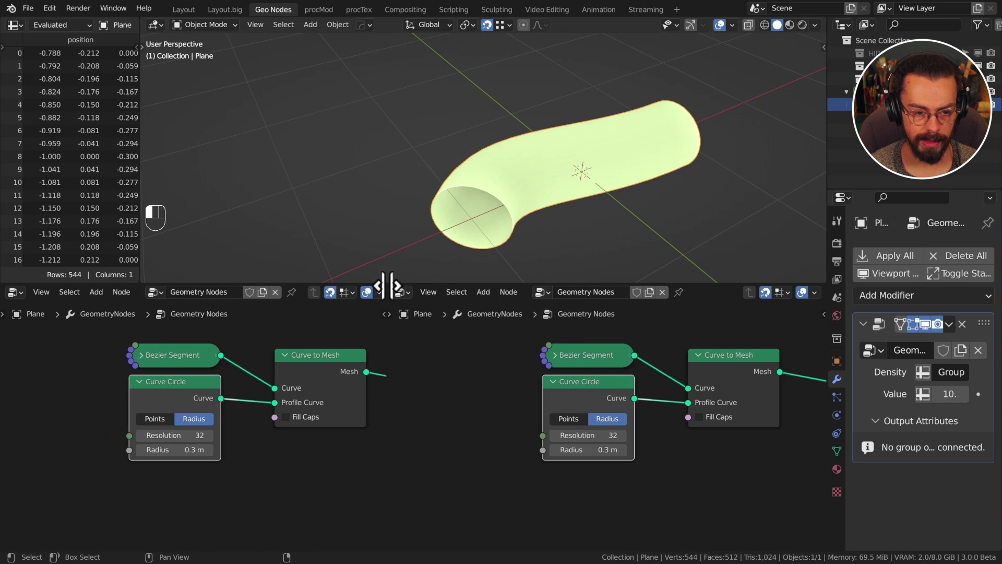
{"action": "left_click", "coordinate": [13, 292]}
{"action": "left_click", "coordinate": [64, 424]}
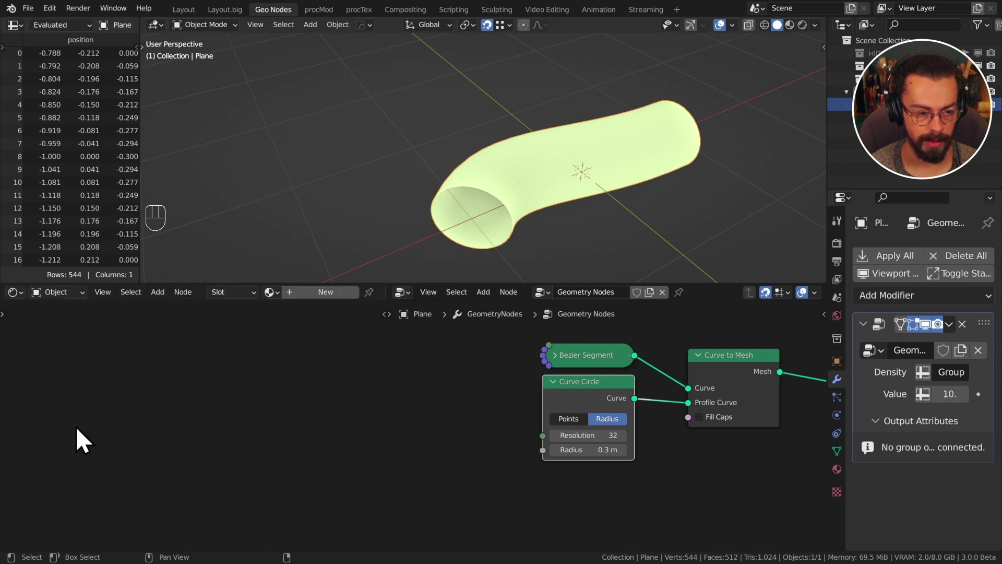
{"action": "left_click", "coordinate": [334, 294]}
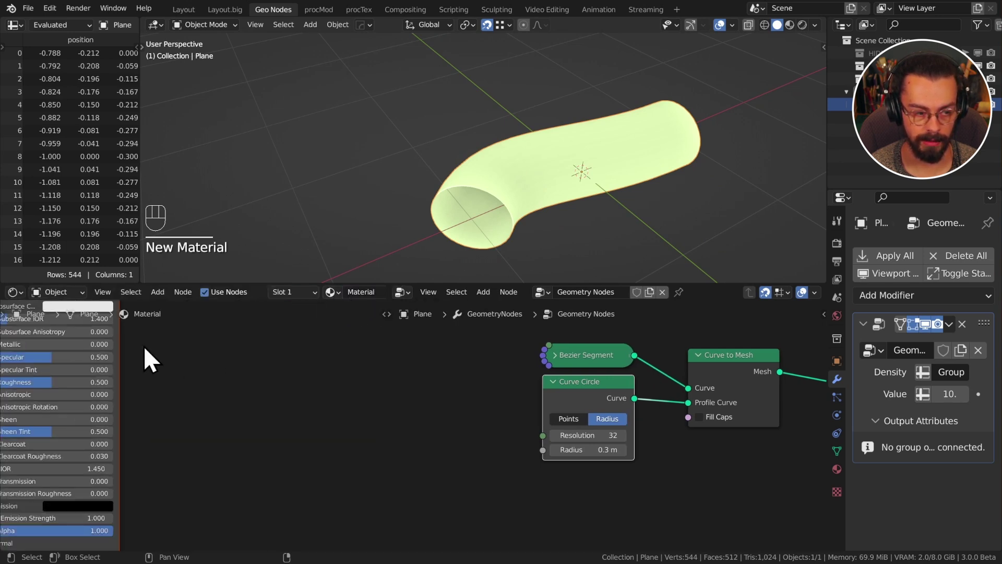
Replace the Principled BSDF with a UV Map node sent to the viewer, and show the viewport in Material Preview shading.
{"action": "left_click", "coordinate": [210, 371]}
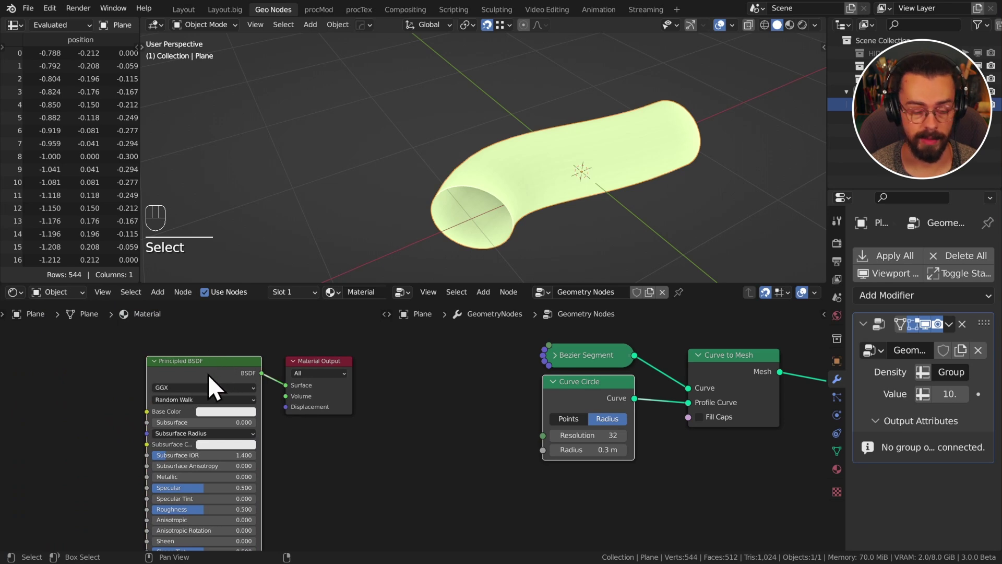
{"action": "key", "text": "x"}
{"action": "key", "text": "shift+a"}
{"action": "mouse_move", "coordinate": [134, 369]}
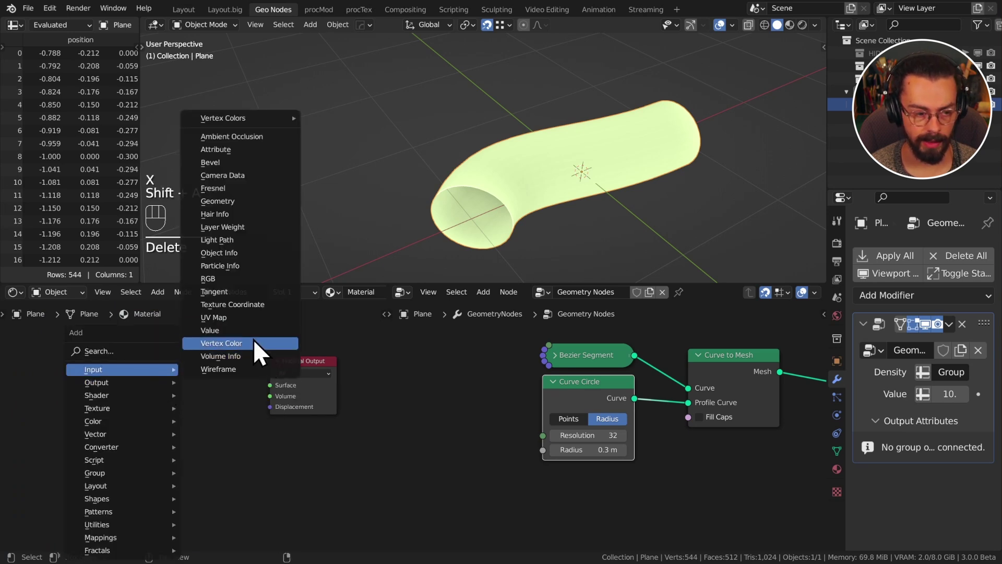
{"action": "left_click", "coordinate": [241, 321]}
{"action": "left_click", "coordinate": [94, 380]}
{"action": "left_click", "coordinate": [94, 381], "text": "ctrl+shift"}
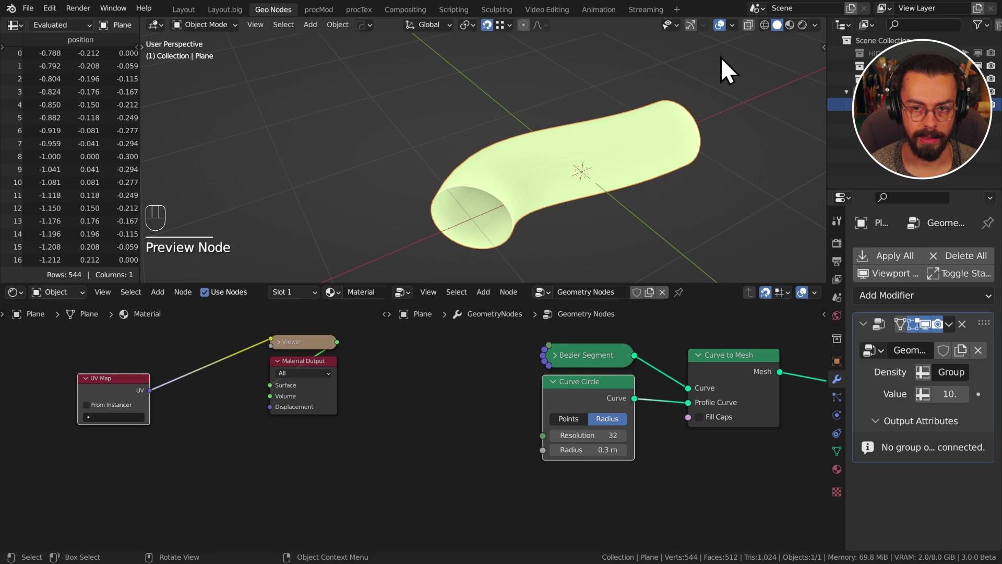
{"action": "left_click", "coordinate": [791, 26]}
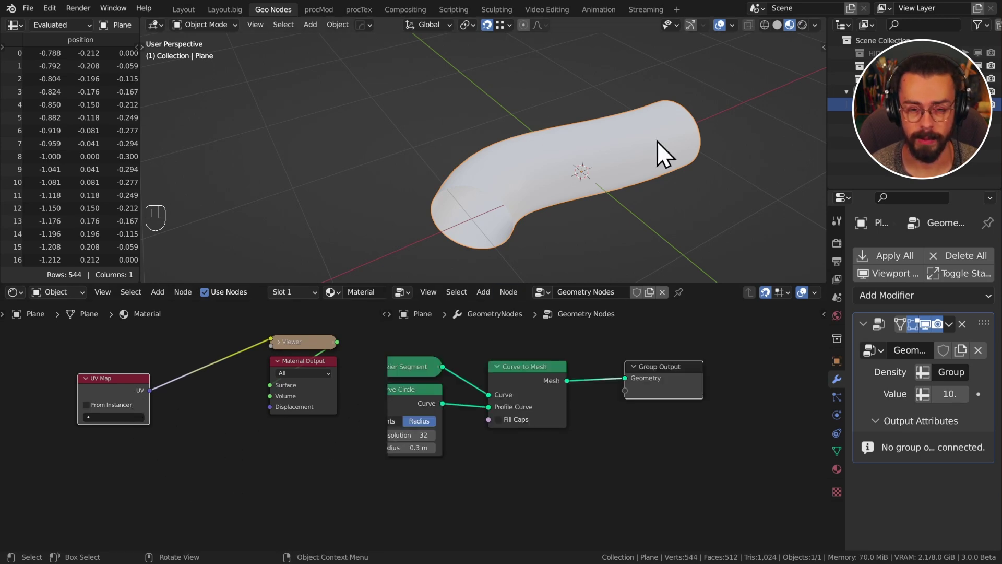
Insert a Set Material node between Curve to Mesh and Group Output and assign Material to it.
{"action": "left_click_drag", "start_coordinate": [653, 390], "coordinate": [711, 390]}
{"action": "middle_click_drag", "start_coordinate": [482, 399], "coordinate": [530, 397]}
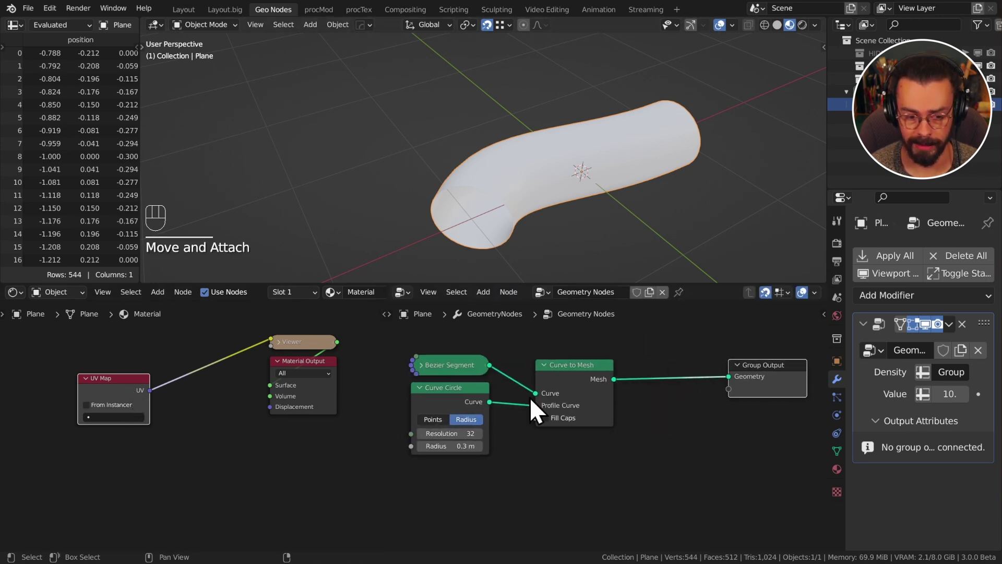
{"action": "left_click_drag", "start_coordinate": [387, 364], "coordinate": [200, 390]}
{"action": "key", "text": "shift+a"}
{"action": "mouse_move", "coordinate": [569, 395]}
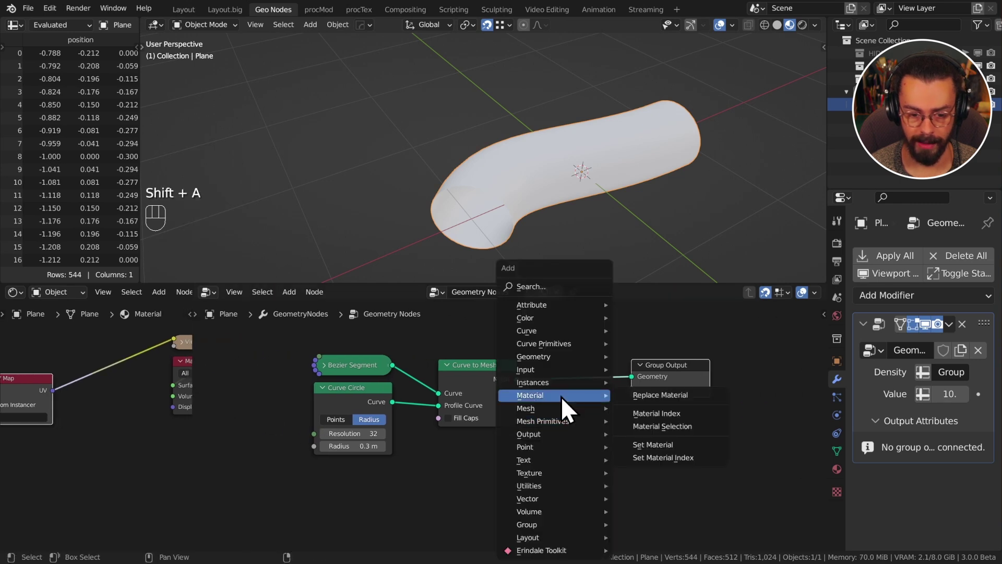
{"action": "left_click", "coordinate": [693, 444]}
{"action": "left_click", "coordinate": [606, 417]}
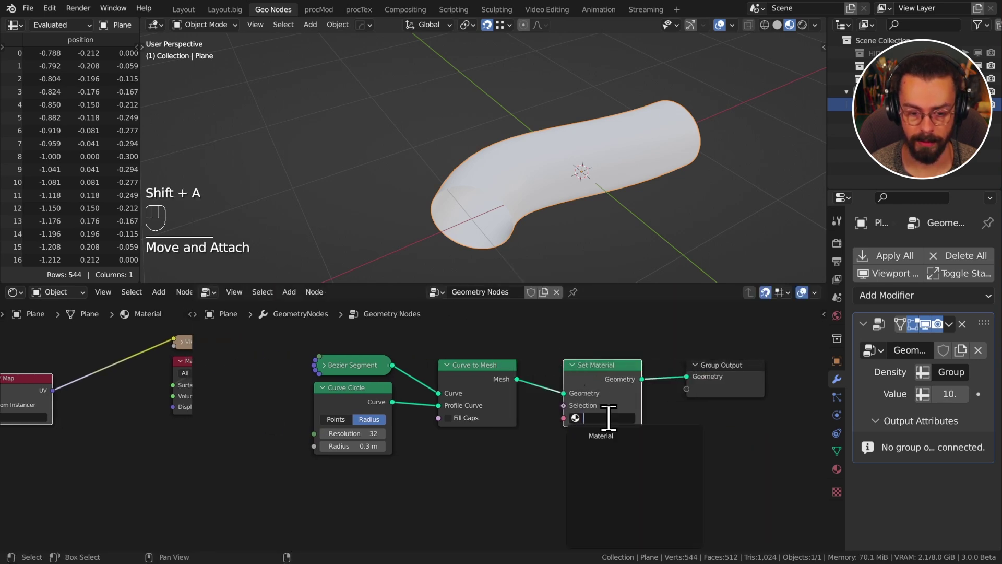
{"action": "left_click", "coordinate": [606, 418]}
{"action": "left_click", "coordinate": [613, 435]}
{"action": "left_click_drag", "start_coordinate": [610, 384], "coordinate": [590, 384]}
{"action": "left_click_drag", "start_coordinate": [728, 378], "coordinate": [683, 380]}
{"action": "middle_click_drag", "start_coordinate": [86, 404], "coordinate": [150, 413]}
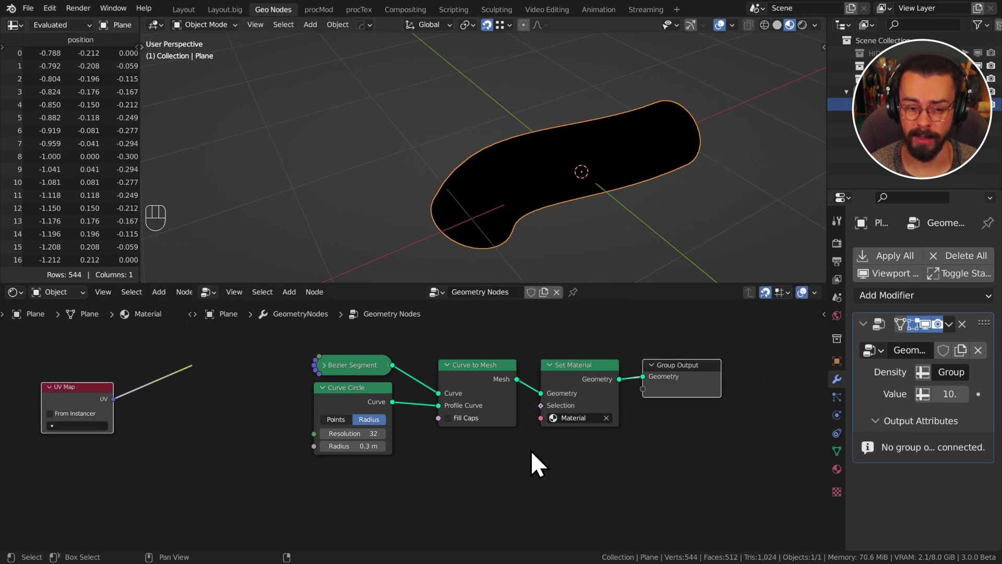
Add a Curve Parameter node below the Curve Circle node.
{"action": "scroll", "coordinate": [528, 460], "scroll_direction": "down", "scroll_amount": 1}
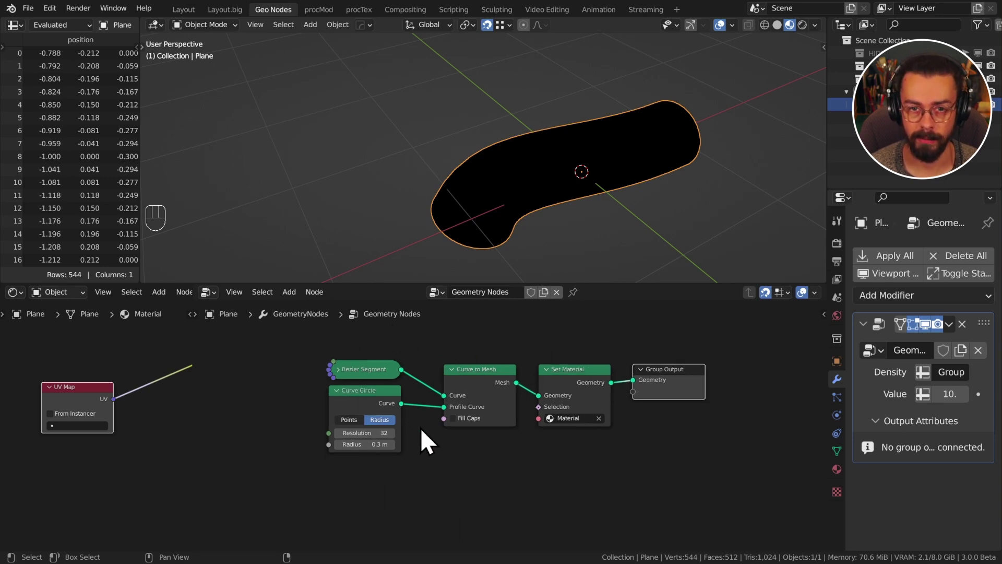
{"action": "middle_click_drag", "start_coordinate": [409, 448], "coordinate": [465, 453]}
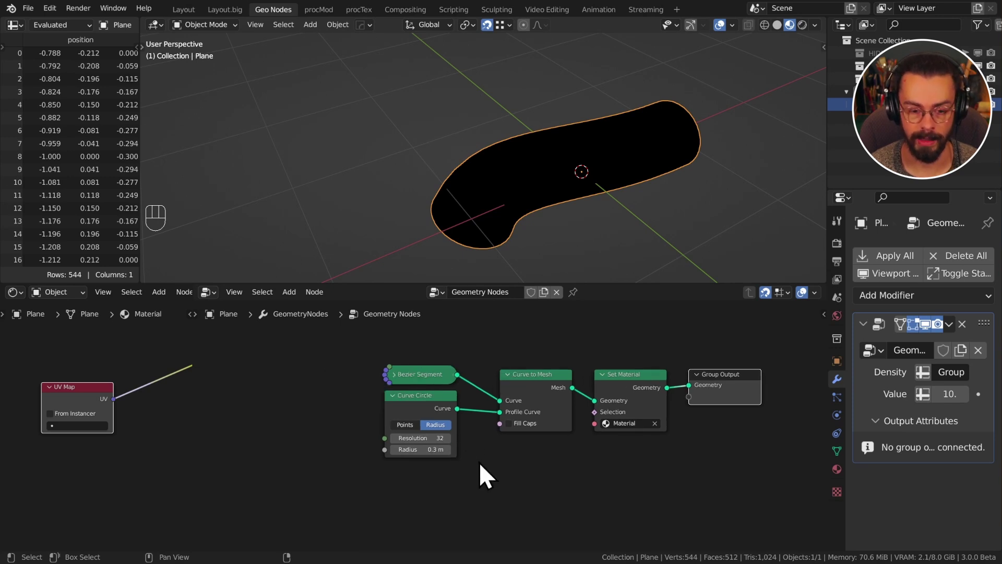
{"action": "key", "text": "shift+a"}
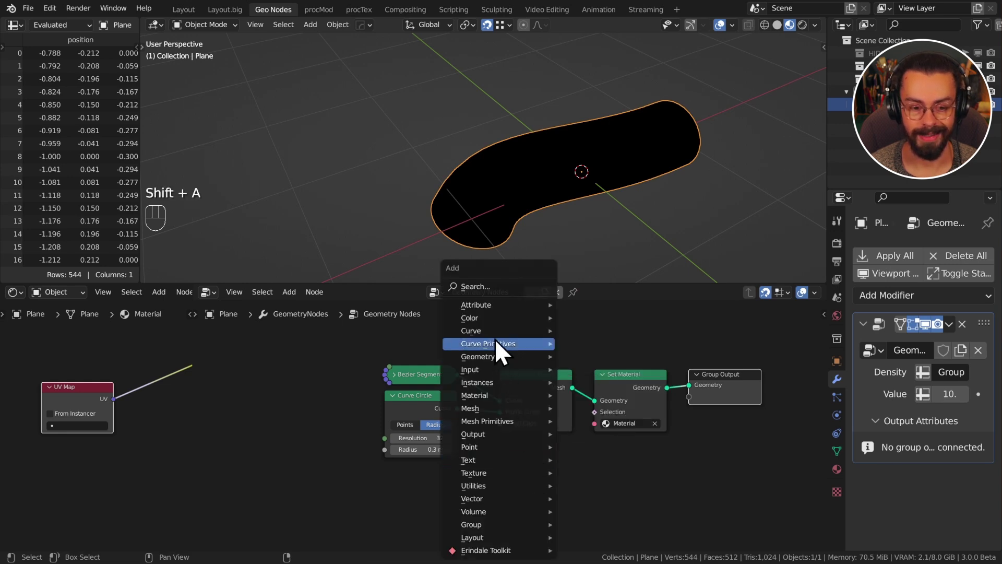
{"action": "mouse_move", "coordinate": [494, 332]}
{"action": "left_click", "coordinate": [630, 149]}
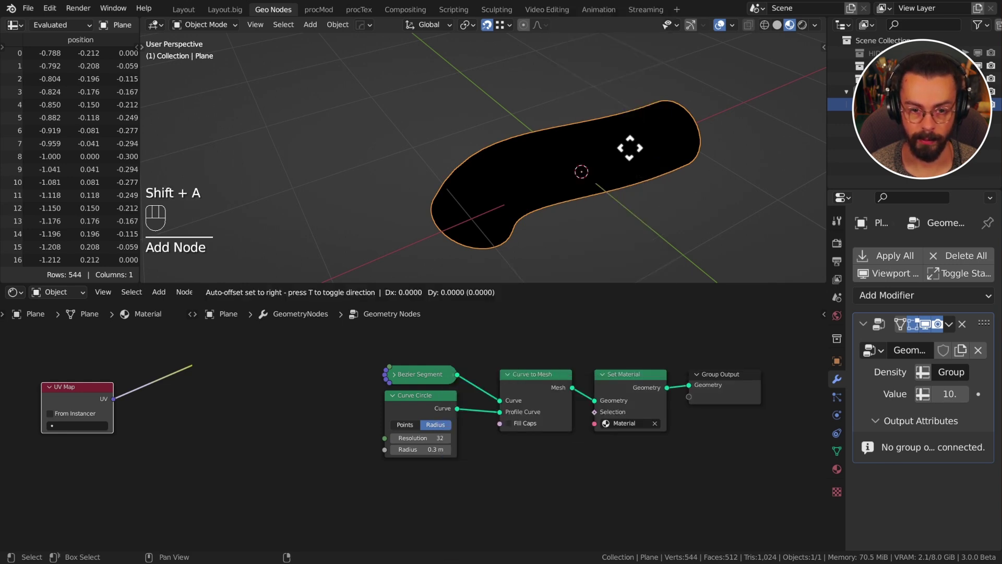
{"action": "left_click", "coordinate": [384, 468]}
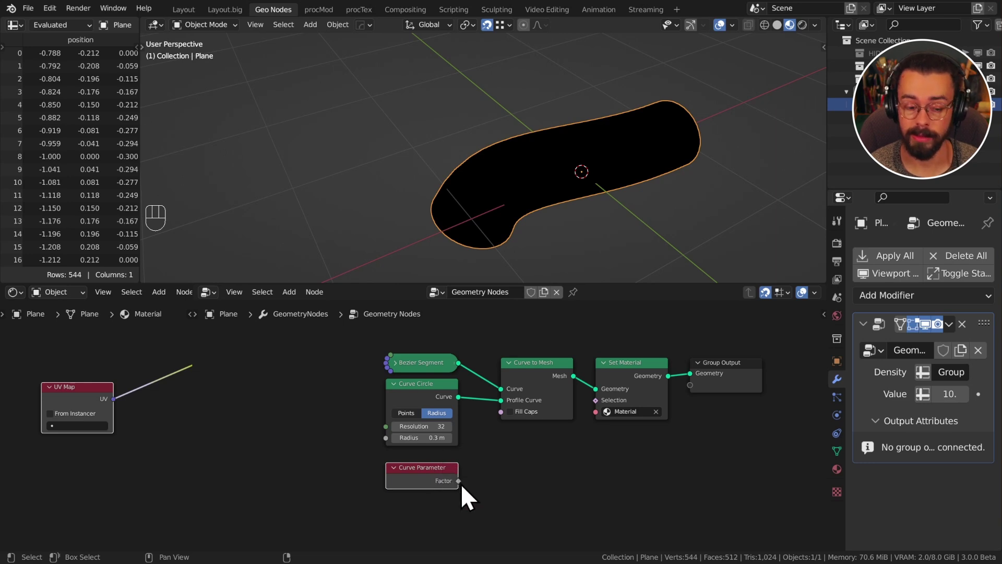
{"action": "left_click_drag", "start_coordinate": [460, 481], "coordinate": [490, 480]}
{"action": "scroll", "coordinate": [490, 479], "scroll_direction": "up", "scroll_amount": 5}
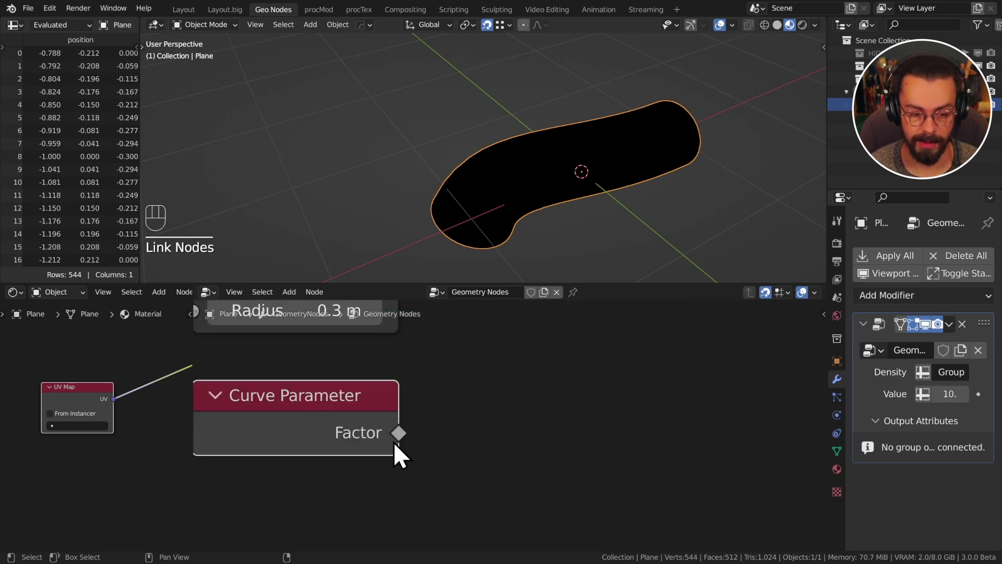
{"action": "left_click_drag", "start_coordinate": [405, 434], "coordinate": [438, 458]}
{"action": "scroll", "coordinate": [456, 425], "scroll_direction": "down", "scroll_amount": 5}
{"action": "scroll", "coordinate": [463, 424], "scroll_direction": "down", "scroll_amount": 2}
Space out the geometry nodes, leaving a gap between the two curve primitives and Curve to Mesh.
{"action": "left_click_drag", "start_coordinate": [581, 347], "coordinate": [557, 347]}
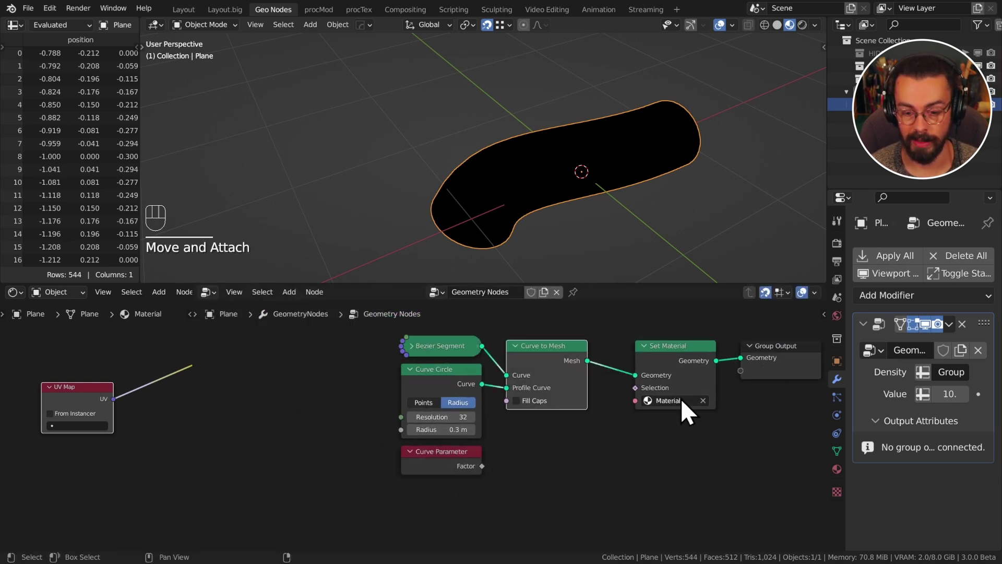
{"action": "middle_click_drag", "start_coordinate": [692, 361], "coordinate": [558, 366]}
{"action": "left_click_drag", "start_coordinate": [641, 358], "coordinate": [664, 358]}
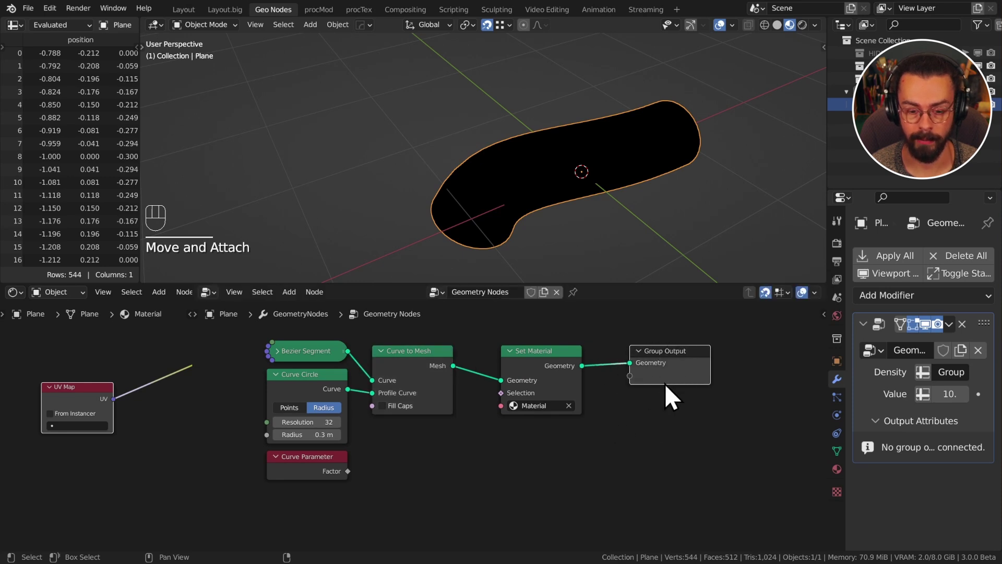
{"action": "left_click_drag", "start_coordinate": [538, 352], "coordinate": [507, 351]}
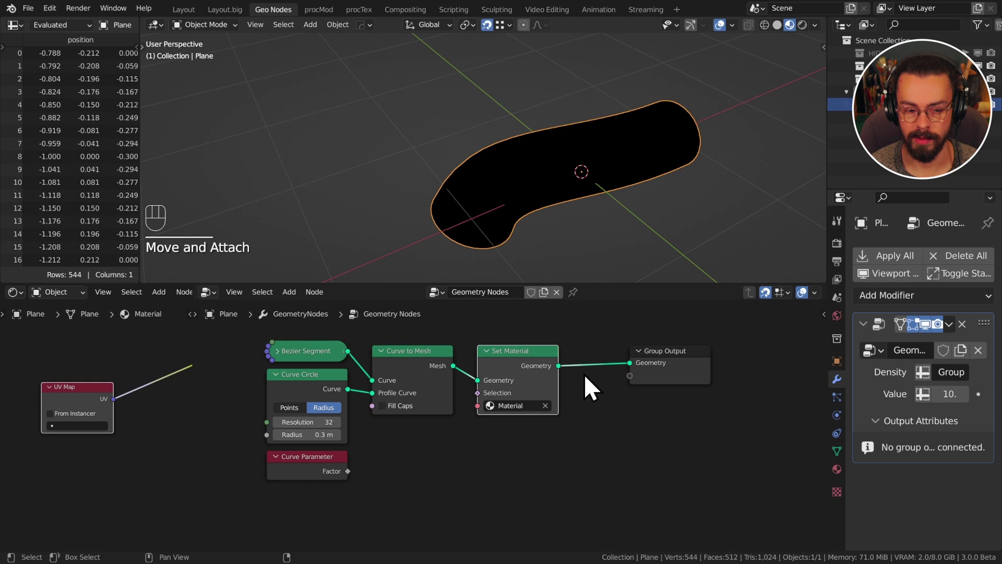
{"action": "middle_click_drag", "start_coordinate": [452, 426], "coordinate": [562, 435]}
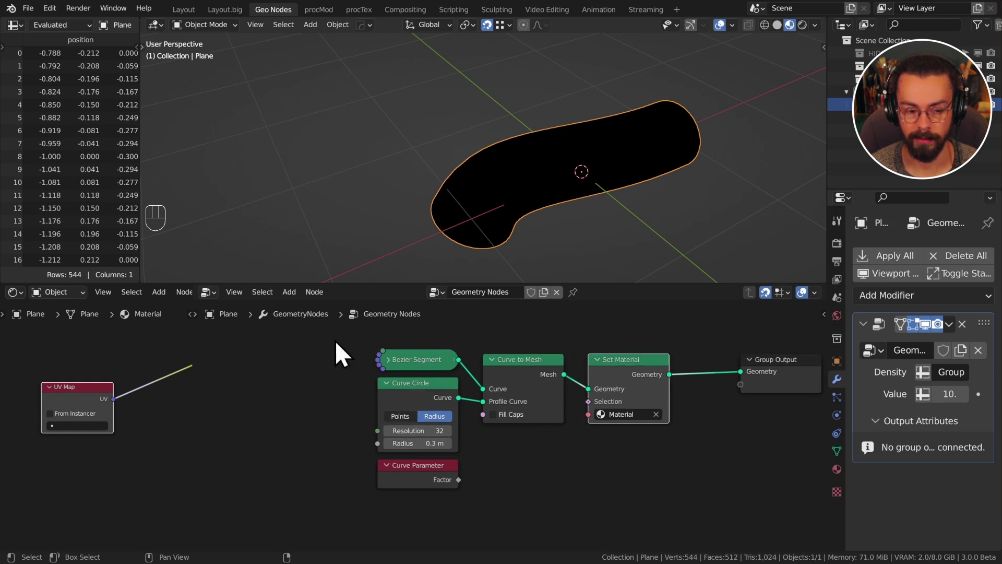
{"action": "left_click_drag", "start_coordinate": [336, 340], "coordinate": [443, 404]}
{"action": "key", "text": "g"}
{"action": "left_click", "coordinate": [324, 403]}
Insert a Capture Attribute node between Curve Circle and Profile Curve, and connect Curve Parameter's Factor to its Value.
{"action": "key", "text": "shift+a"}
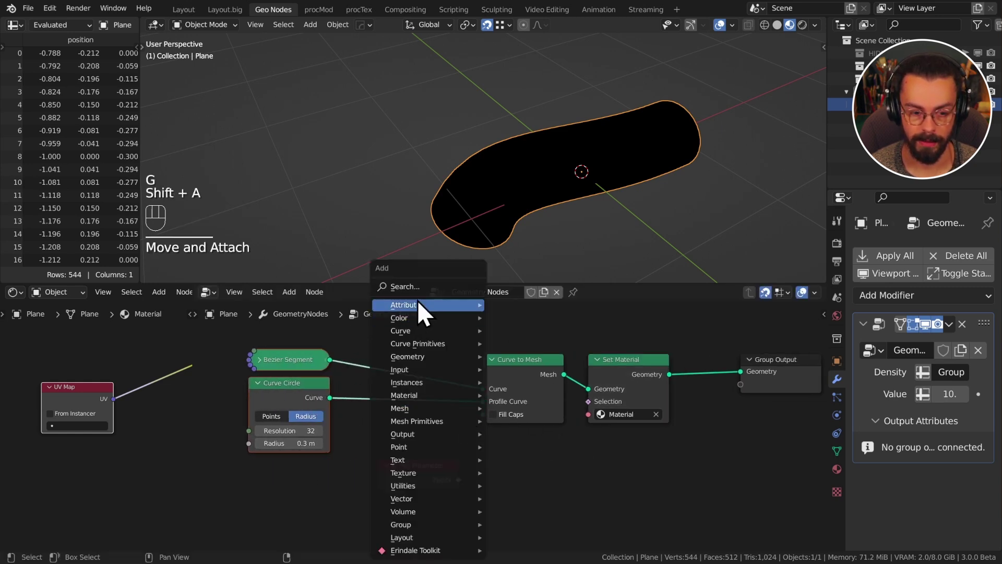
{"action": "mouse_move", "coordinate": [473, 306]}
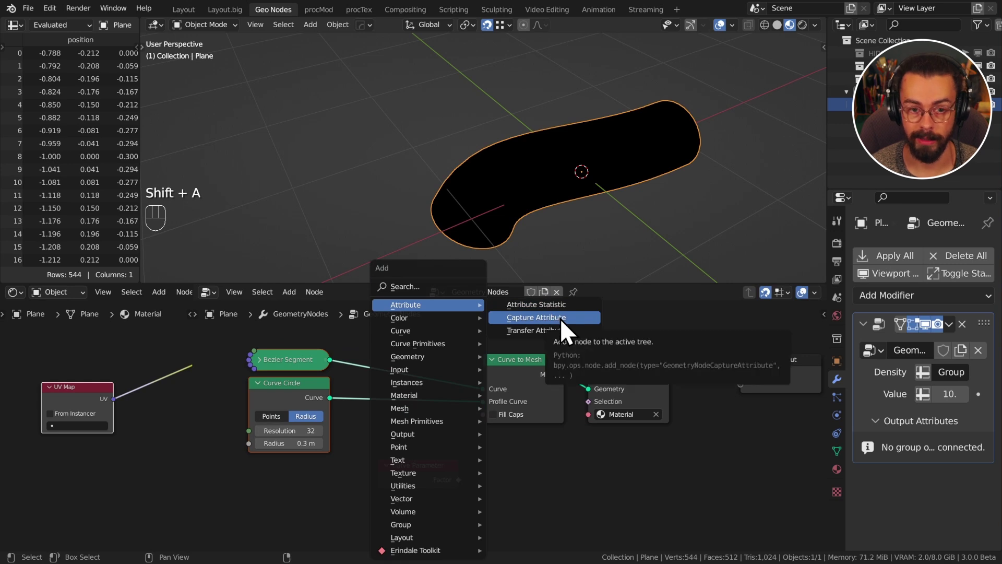
{"action": "left_click", "coordinate": [560, 318]}
{"action": "left_click", "coordinate": [365, 379]}
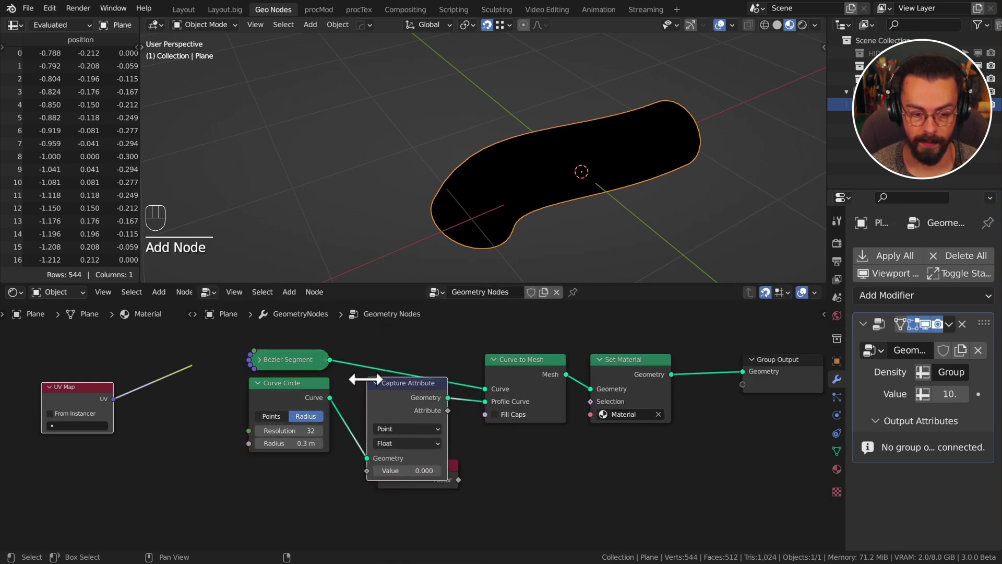
{"action": "left_click_drag", "start_coordinate": [419, 487], "coordinate": [417, 524]}
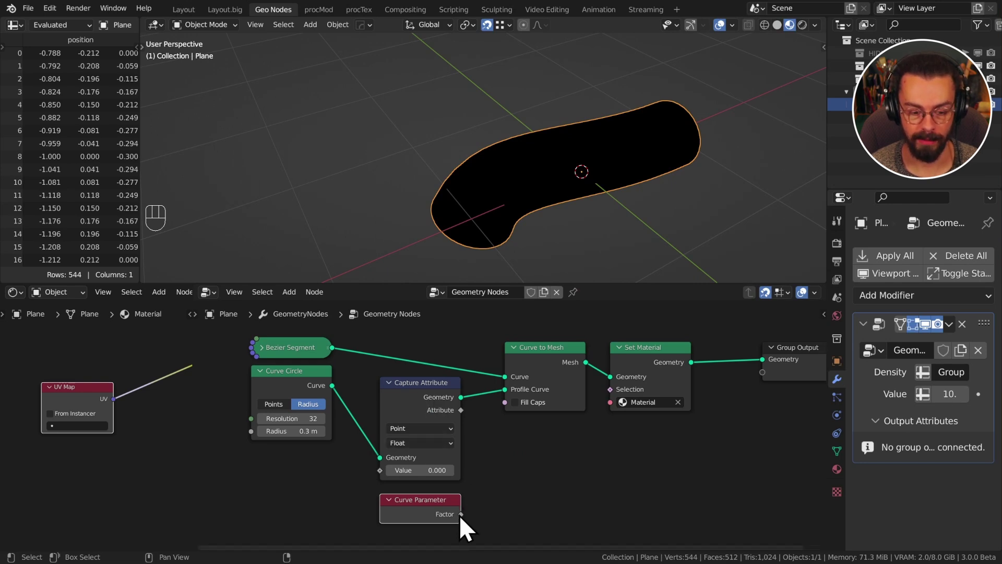
{"action": "left_click_drag", "start_coordinate": [461, 514], "coordinate": [378, 471]}
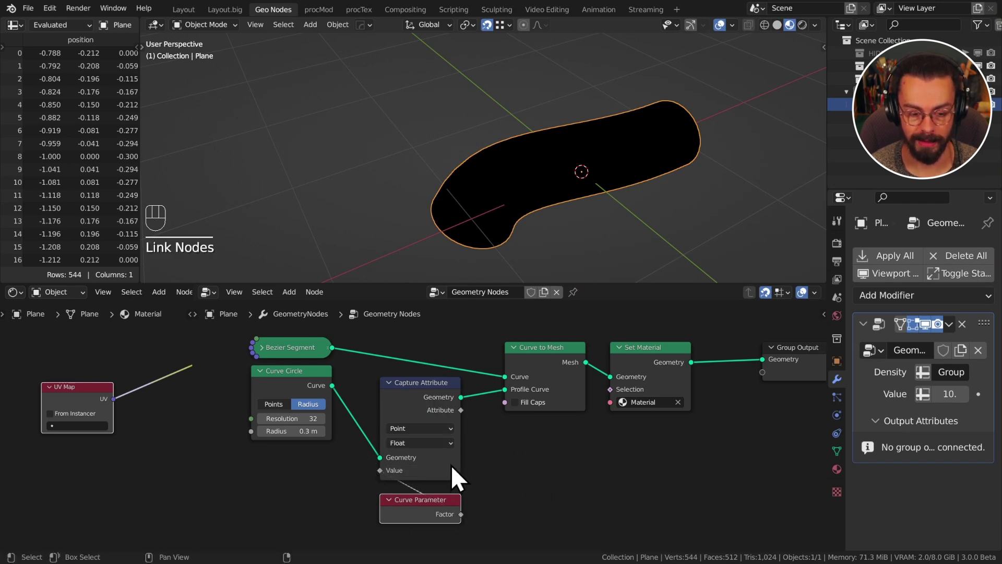
Duplicate Capture Attribute onto the Bezier Segment link, connect Curve Parameter's Factor to the copy's Value, and tuck Curve Parameter under Curve Circle.
{"action": "left_click_drag", "start_coordinate": [473, 530], "coordinate": [351, 431]}
{"action": "key", "text": "g"}
{"action": "left_click", "coordinate": [485, 474]}
{"action": "left_click", "coordinate": [483, 473]}
{"action": "key", "text": "shift+d"}
{"action": "scroll", "coordinate": [436, 358], "scroll_direction": "down", "scroll_amount": 2}
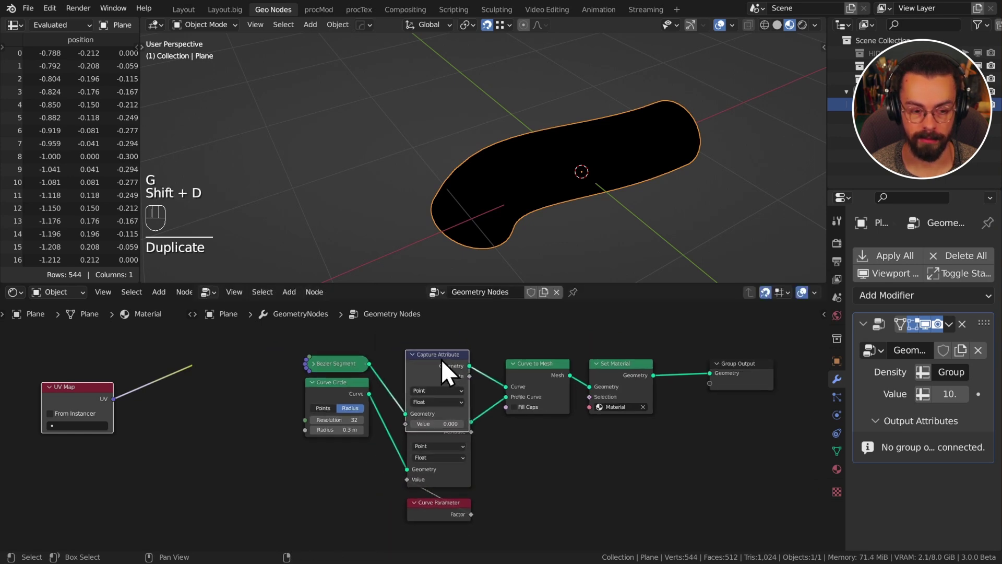
{"action": "left_click", "coordinate": [450, 387]}
{"action": "left_click_drag", "start_coordinate": [449, 386], "coordinate": [452, 356]}
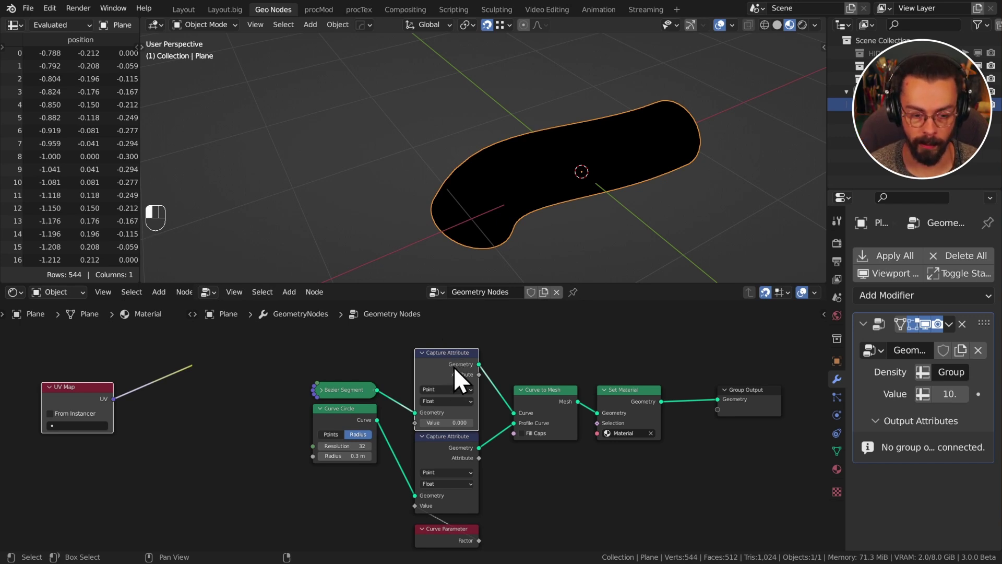
{"action": "left_click_drag", "start_coordinate": [453, 366], "coordinate": [454, 358]}
{"action": "left_click_drag", "start_coordinate": [479, 540], "coordinate": [416, 401]}
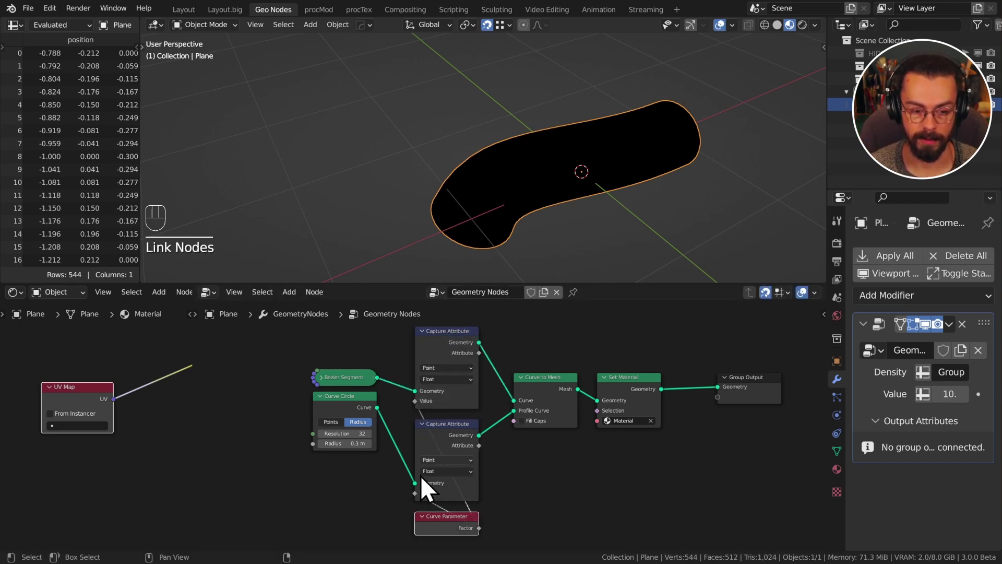
{"action": "left_click_drag", "start_coordinate": [444, 532], "coordinate": [341, 477]}
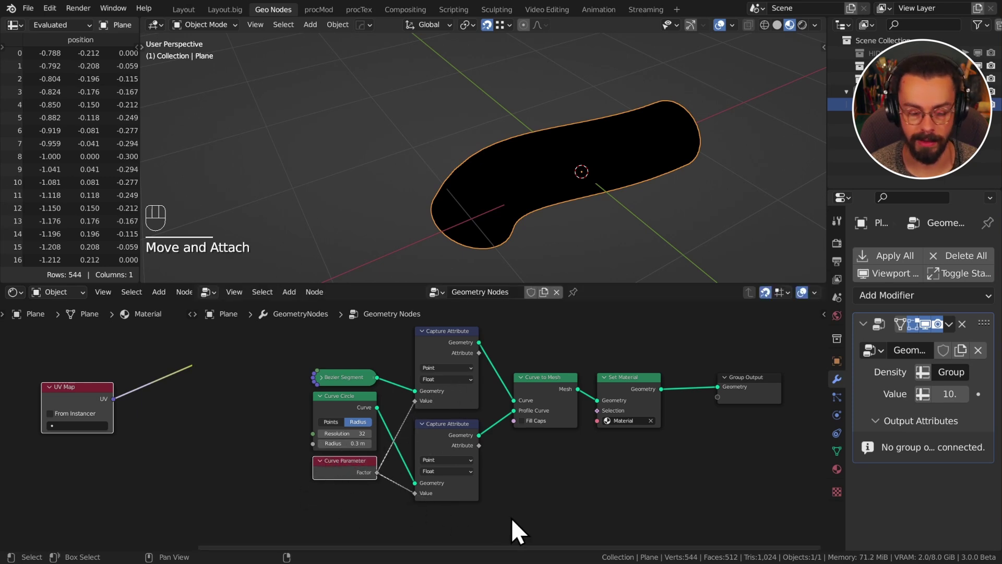
Add a Combine XYZ node with the Bezier's captured attribute as X and the circle's as Y, wired to a new Group Output socket.
{"action": "middle_click_drag", "start_coordinate": [553, 472], "coordinate": [483, 474]}
{"action": "key", "text": "shift+a"}
{"action": "mouse_move", "coordinate": [537, 498]}
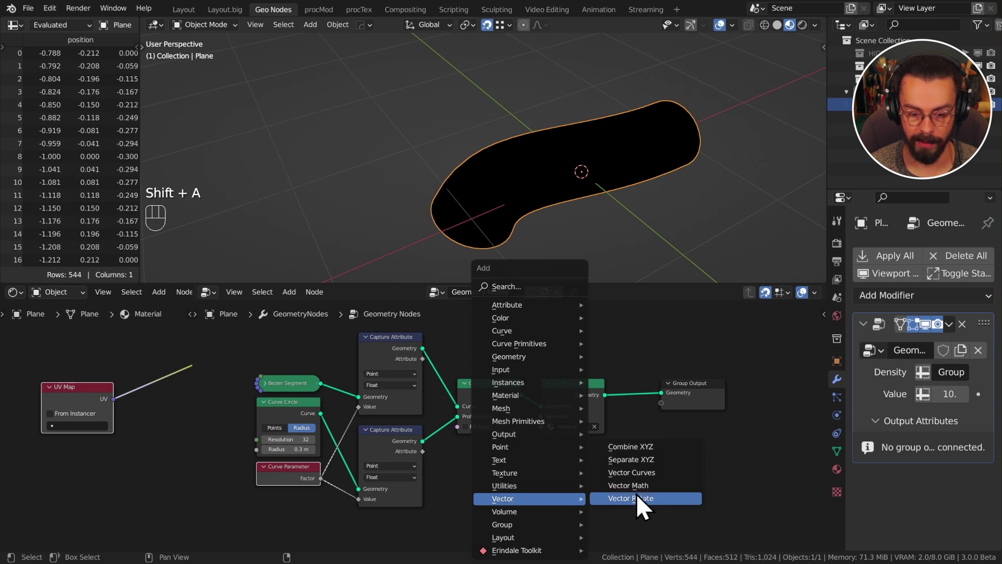
{"action": "left_click", "coordinate": [650, 445]}
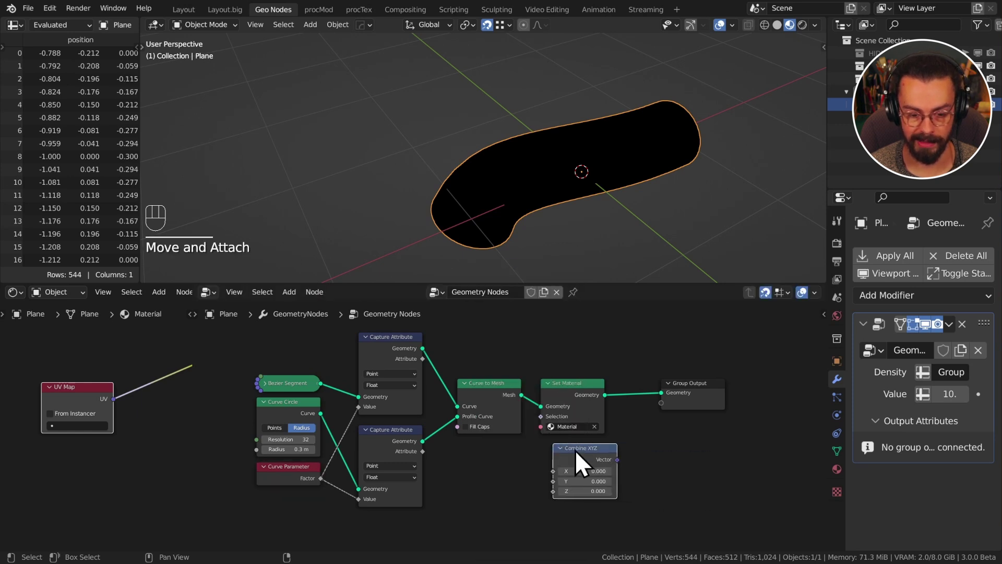
{"action": "left_click", "coordinate": [544, 444]}
{"action": "left_click_drag", "start_coordinate": [423, 359], "coordinate": [544, 471]}
{"action": "left_click_drag", "start_coordinate": [422, 451], "coordinate": [544, 481]}
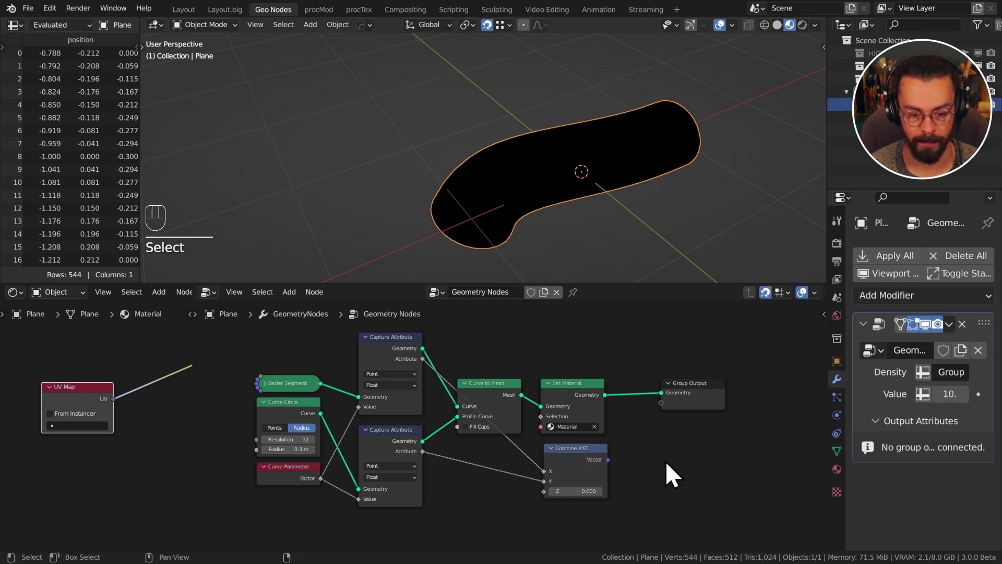
{"action": "left_click_drag", "start_coordinate": [609, 460], "coordinate": [664, 402]}
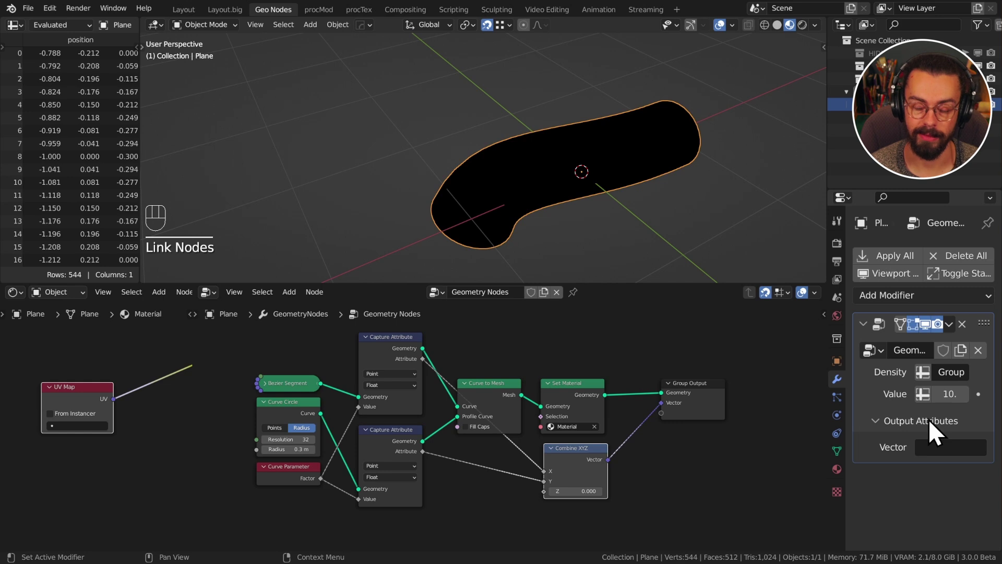
Widen the modifier properties area and name the modifier's Vector output attribute "mapping".
{"action": "left_click_drag", "start_coordinate": [827, 405], "coordinate": [760, 405]}
{"action": "left_click", "coordinate": [927, 447]}
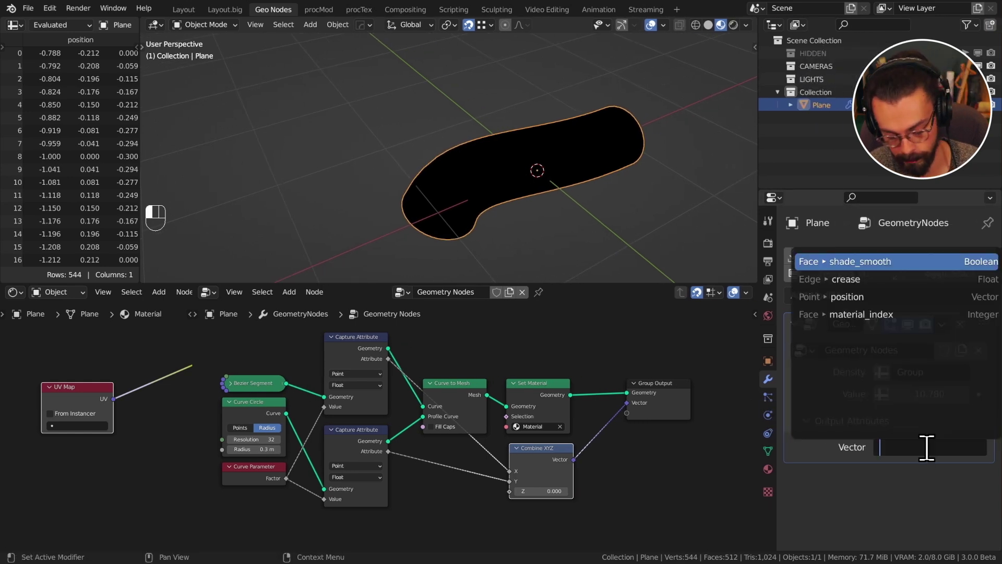
{"action": "type", "text": "mapp"}
Enlarge the shader editor and replace the material's UV Map node with an Attribute node whose name is "mapping".
{"action": "left_click_drag", "start_coordinate": [193, 334], "coordinate": [479, 335]}
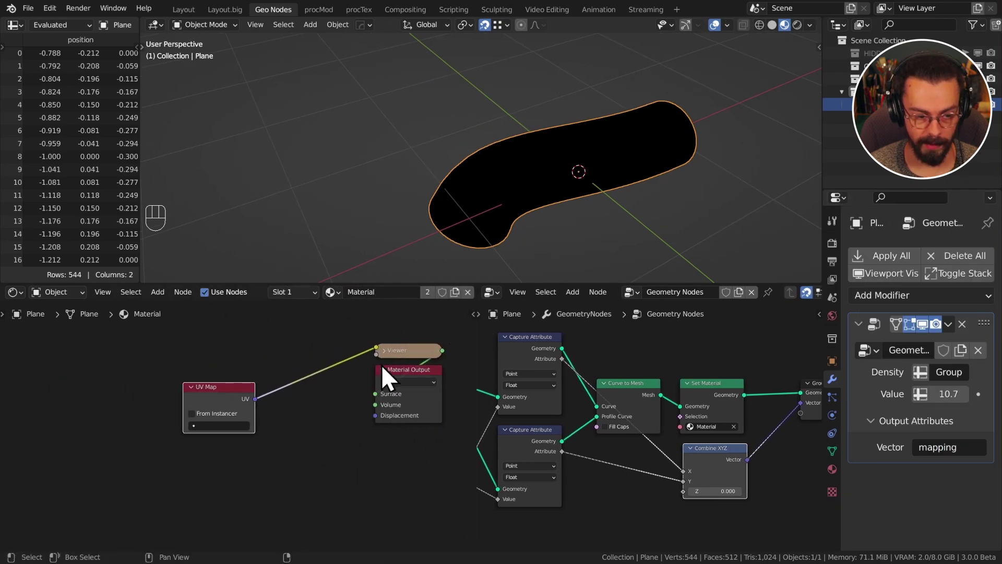
{"action": "scroll", "coordinate": [250, 401], "scroll_direction": "up", "scroll_amount": 3}
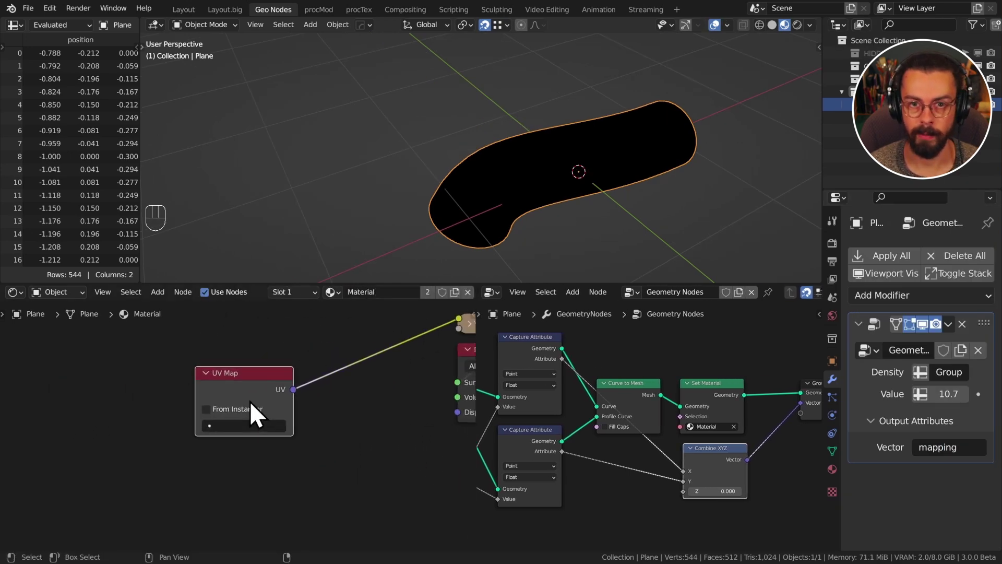
{"action": "key", "text": "x"}
{"action": "key", "text": "shift+a"}
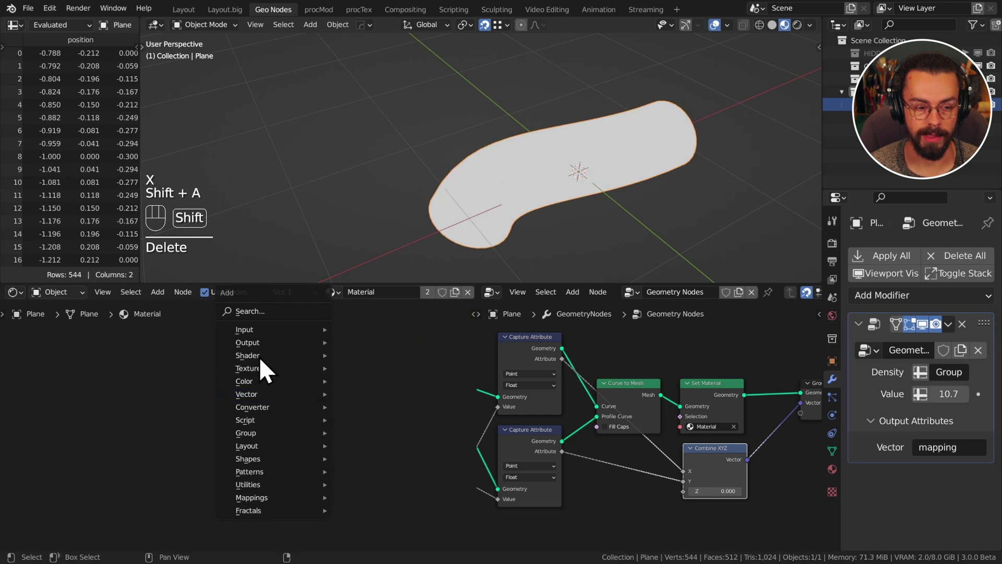
{"action": "mouse_move", "coordinate": [254, 330]}
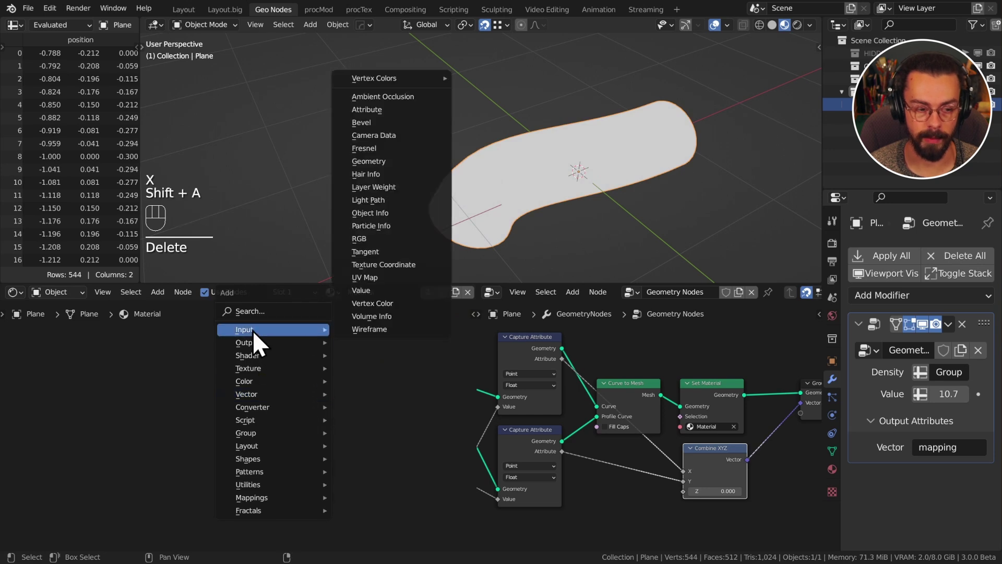
{"action": "left_click", "coordinate": [399, 114]}
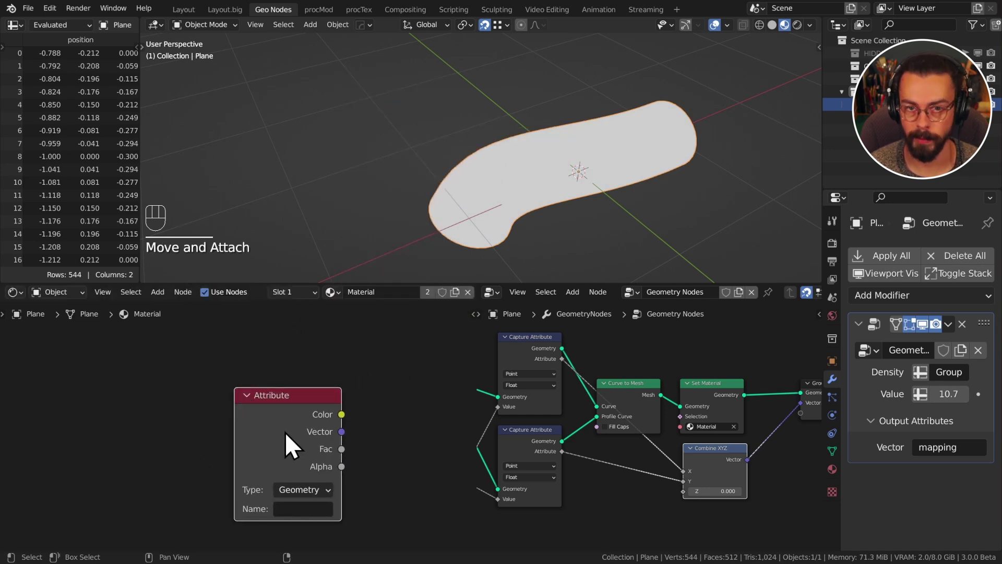
{"action": "left_click", "coordinate": [303, 506]}
{"action": "type", "text": "mapping"}
{"action": "key", "text": "Return"}
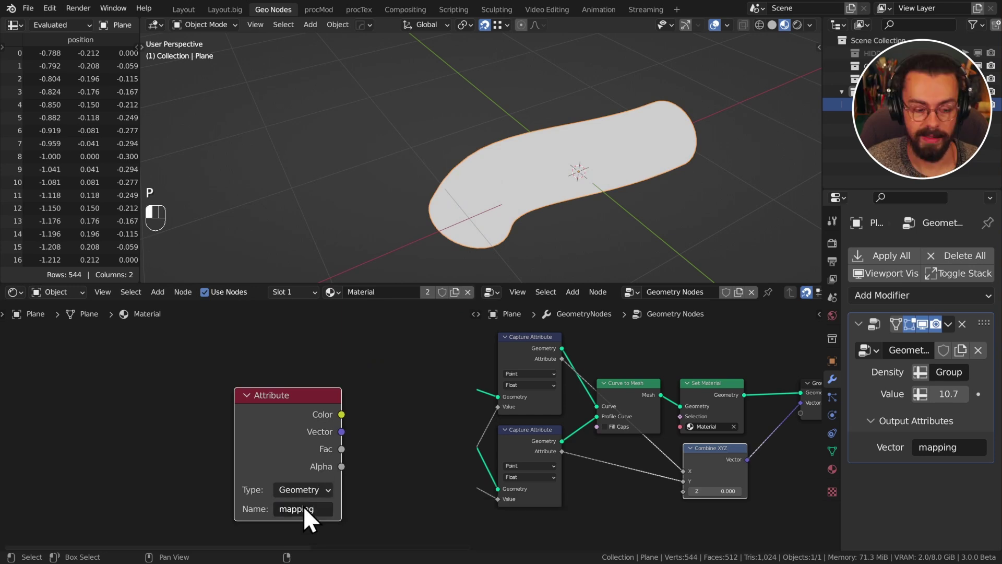
Preview the Attribute node's Vector output on the tube and inspect its colours from the side.
{"action": "left_click", "coordinate": [285, 394], "text": "ctrl+shift"}
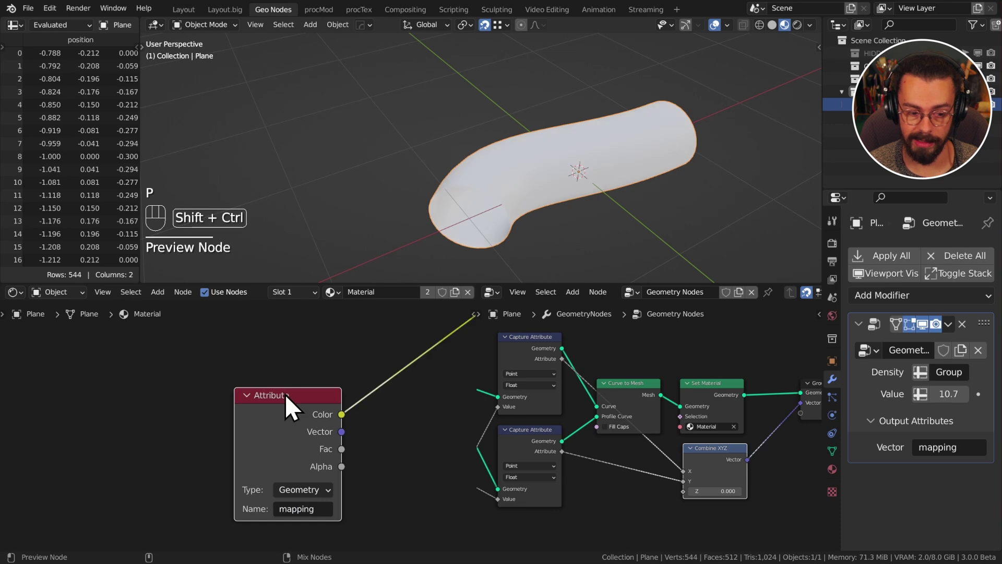
{"action": "left_click", "coordinate": [286, 393], "text": "ctrl+shift"}
{"action": "middle_click_drag", "start_coordinate": [548, 167], "coordinate": [545, 118]}
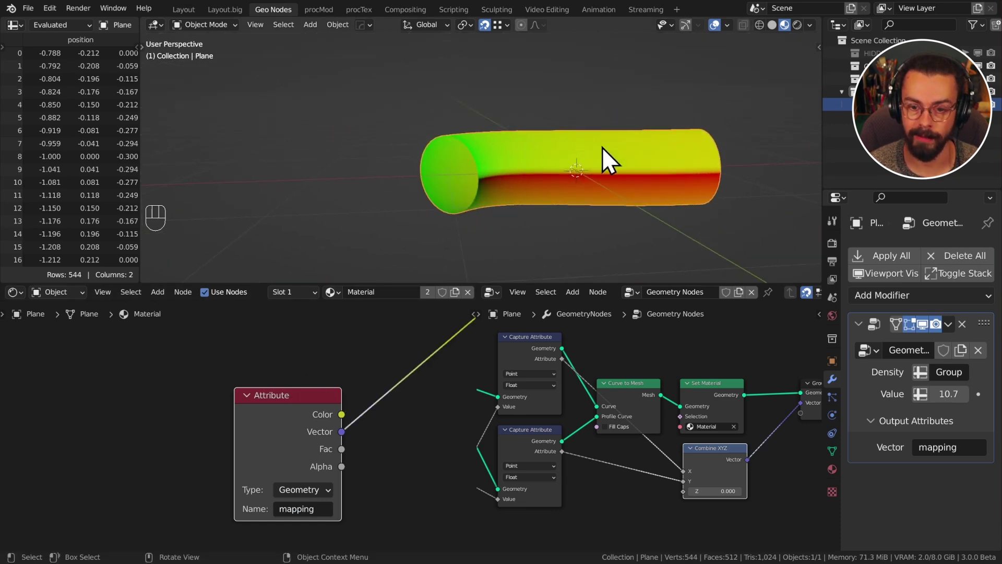
{"action": "middle_click_drag", "start_coordinate": [603, 148], "coordinate": [563, 146]}
Set the Curve Circle's Resolution to 472 in the geometry nodes.
{"action": "key", "text": "Home"}
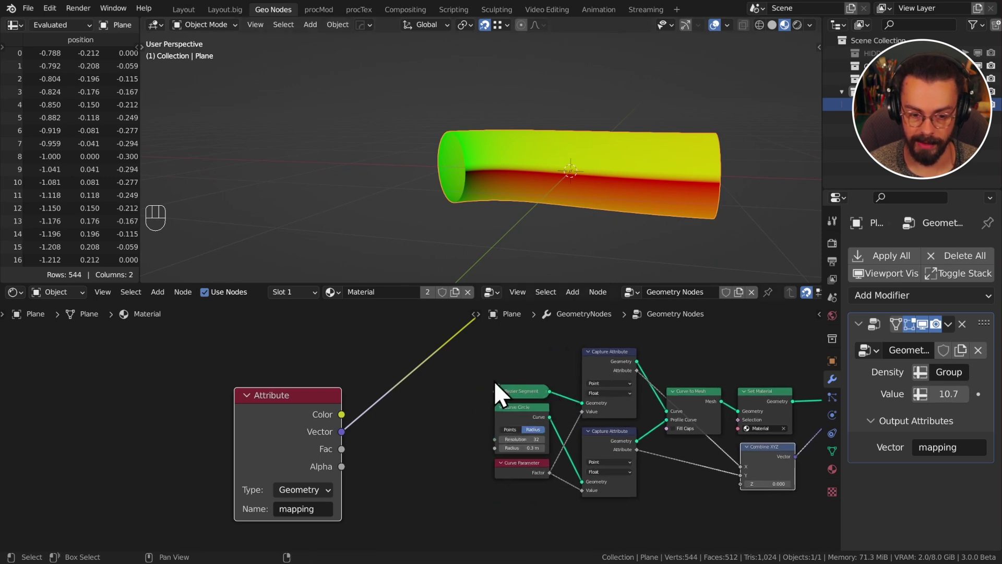
{"action": "scroll", "coordinate": [521, 460], "scroll_direction": "up", "scroll_amount": 3}
{"action": "middle_click_drag", "start_coordinate": [523, 460], "coordinate": [619, 452]}
{"action": "scroll", "coordinate": [619, 453], "scroll_direction": "up", "scroll_amount": 4}
{"action": "mouse_move", "coordinate": [566, 436]}
{"action": "left_mouse_down"}
{"action": "mouse_move", "coordinate": [731, 436]}
{"action": "mouse_move", "coordinate": [559, 436]}
{"action": "left_mouse_up"}
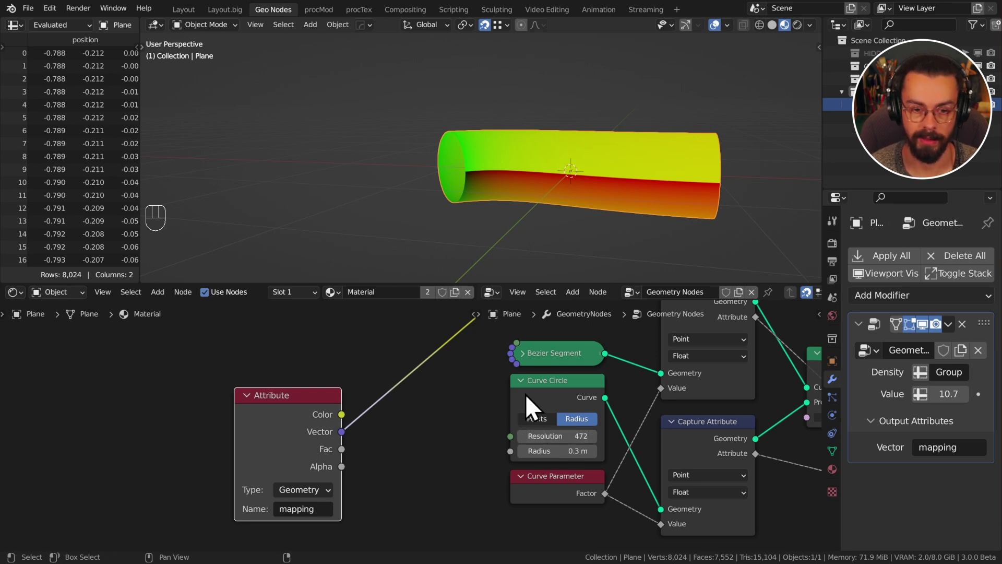
Insert a Voronoi Texture between the Attribute node's Vector output and the Viewer, and inspect the pattern around the tube.
{"action": "scroll", "coordinate": [481, 440], "scroll_direction": "down", "scroll_amount": 2}
{"action": "middle_click_drag", "start_coordinate": [481, 440], "coordinate": [325, 405]}
{"action": "key", "text": "q"}
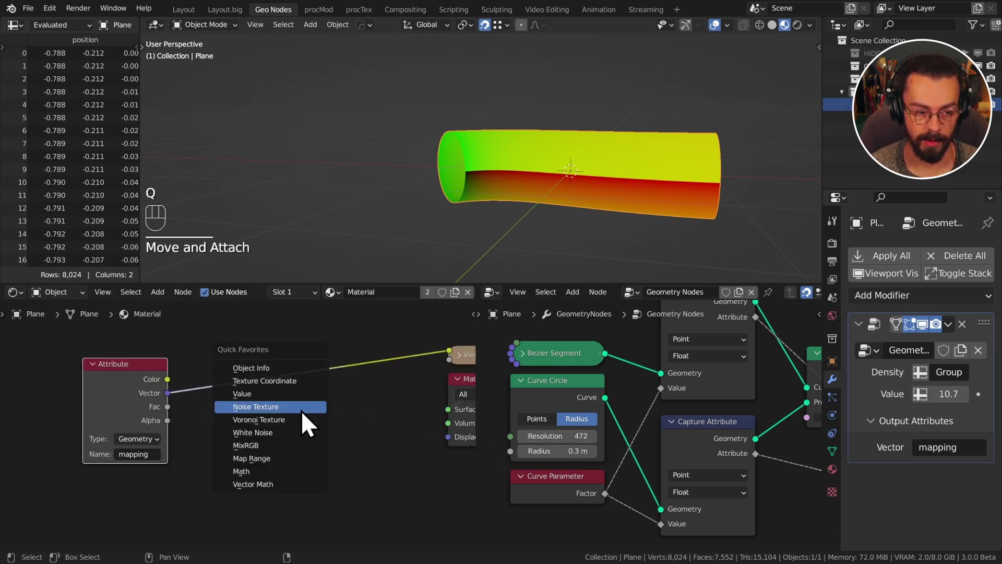
{"action": "left_click", "coordinate": [281, 421]}
{"action": "left_click", "coordinate": [221, 360]}
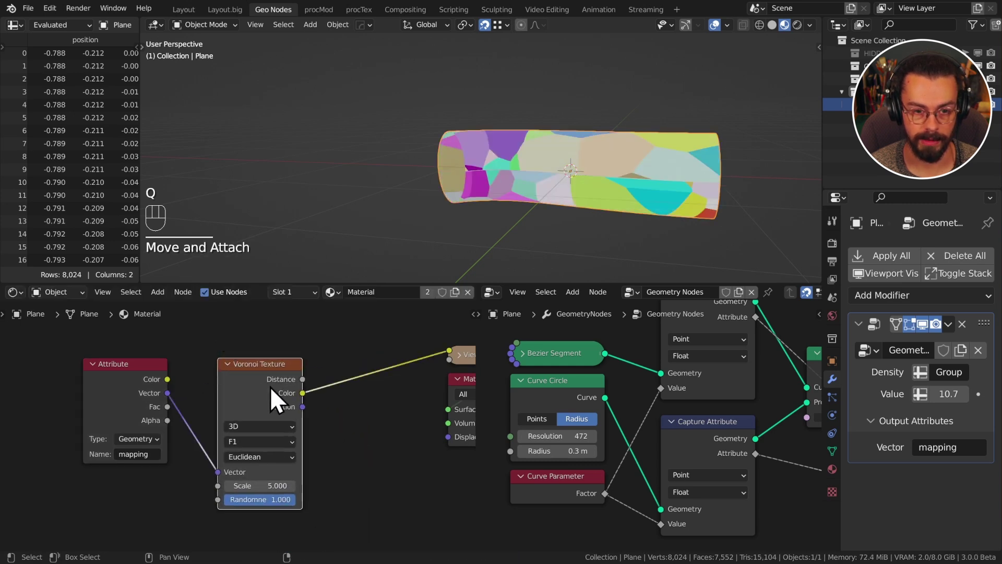
{"action": "middle_click_drag", "start_coordinate": [499, 167], "coordinate": [472, 149]}
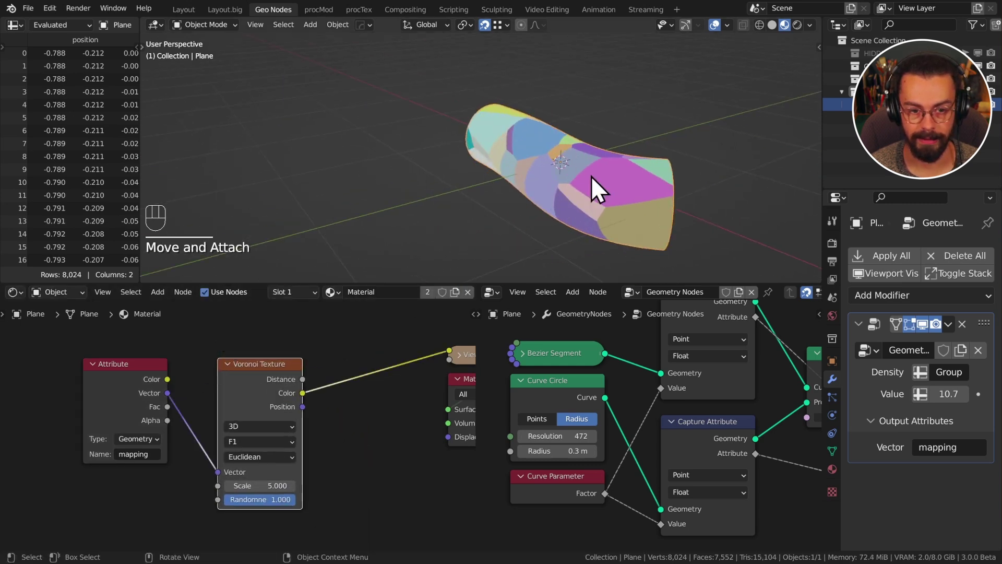
{"action": "middle_click_drag", "start_coordinate": [537, 180], "coordinate": [513, 168]}
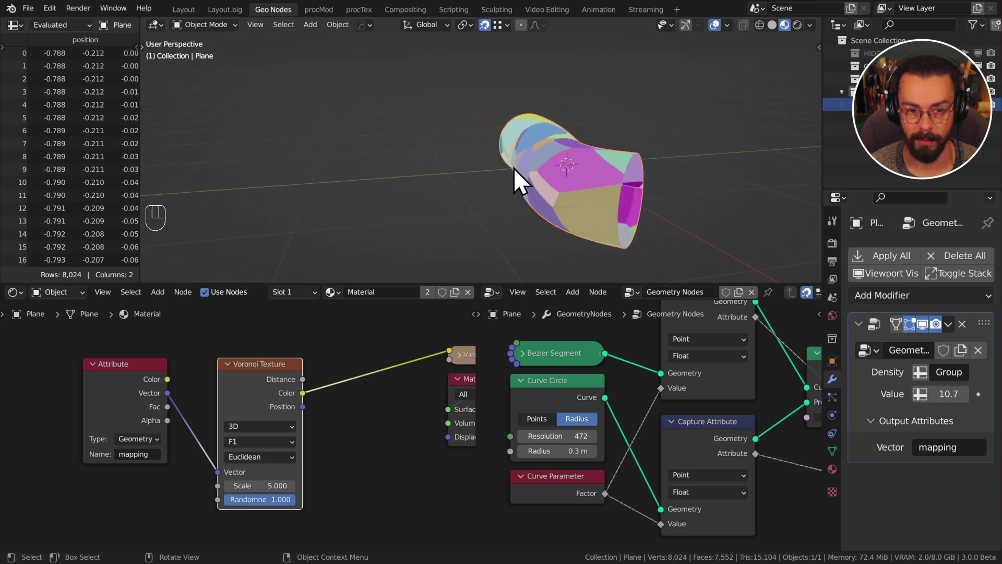
Enlarge the geometry node editor and move the Viewer and Material Output nodes closer to the Voronoi Texture.
{"action": "left_click_drag", "start_coordinate": [474, 349], "coordinate": [347, 360]}
{"action": "scroll", "coordinate": [259, 381], "scroll_direction": "down", "scroll_amount": 8}
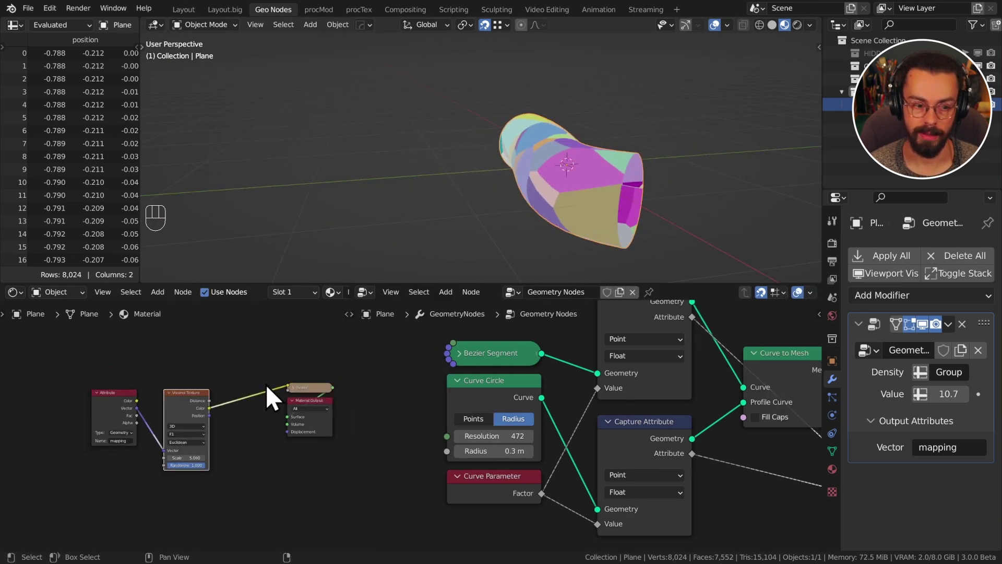
{"action": "middle_click_drag", "start_coordinate": [265, 384], "coordinate": [235, 387]}
{"action": "left_click_drag", "start_coordinate": [246, 376], "coordinate": [222, 401]}
{"action": "scroll", "coordinate": [586, 402], "scroll_direction": "down", "scroll_amount": 10}
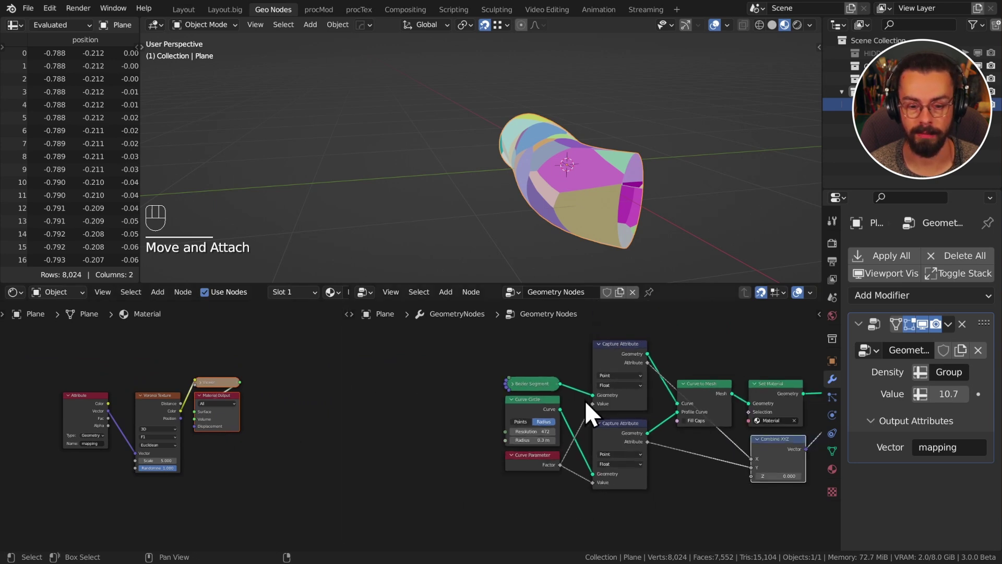
{"action": "middle_click_drag", "start_coordinate": [641, 400], "coordinate": [505, 398]}
{"action": "scroll", "coordinate": [601, 455], "scroll_direction": "up", "scroll_amount": 1}
{"action": "scroll", "coordinate": [600, 455], "scroll_direction": "up", "scroll_amount": 2}
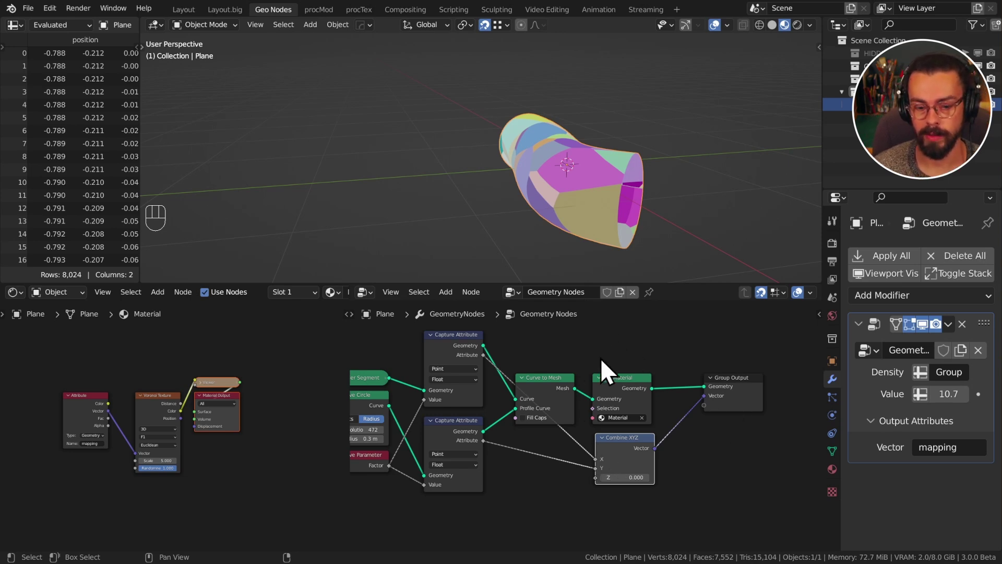
{"action": "scroll", "coordinate": [472, 439], "scroll_direction": "down", "scroll_amount": 6}
{"action": "middle_click_drag", "start_coordinate": [448, 436], "coordinate": [468, 426]}
{"action": "scroll", "coordinate": [469, 426], "scroll_direction": "up", "scroll_amount": 4}
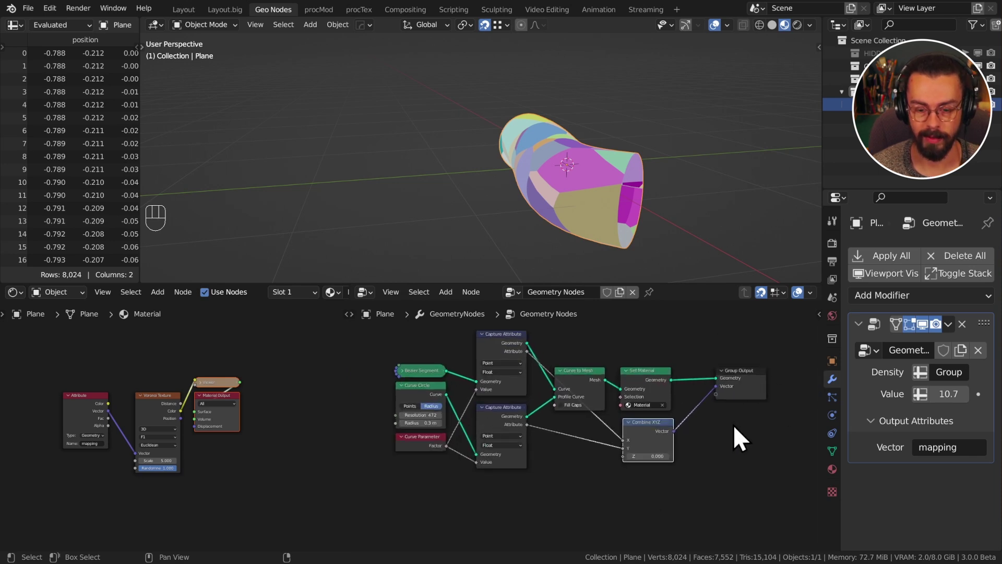